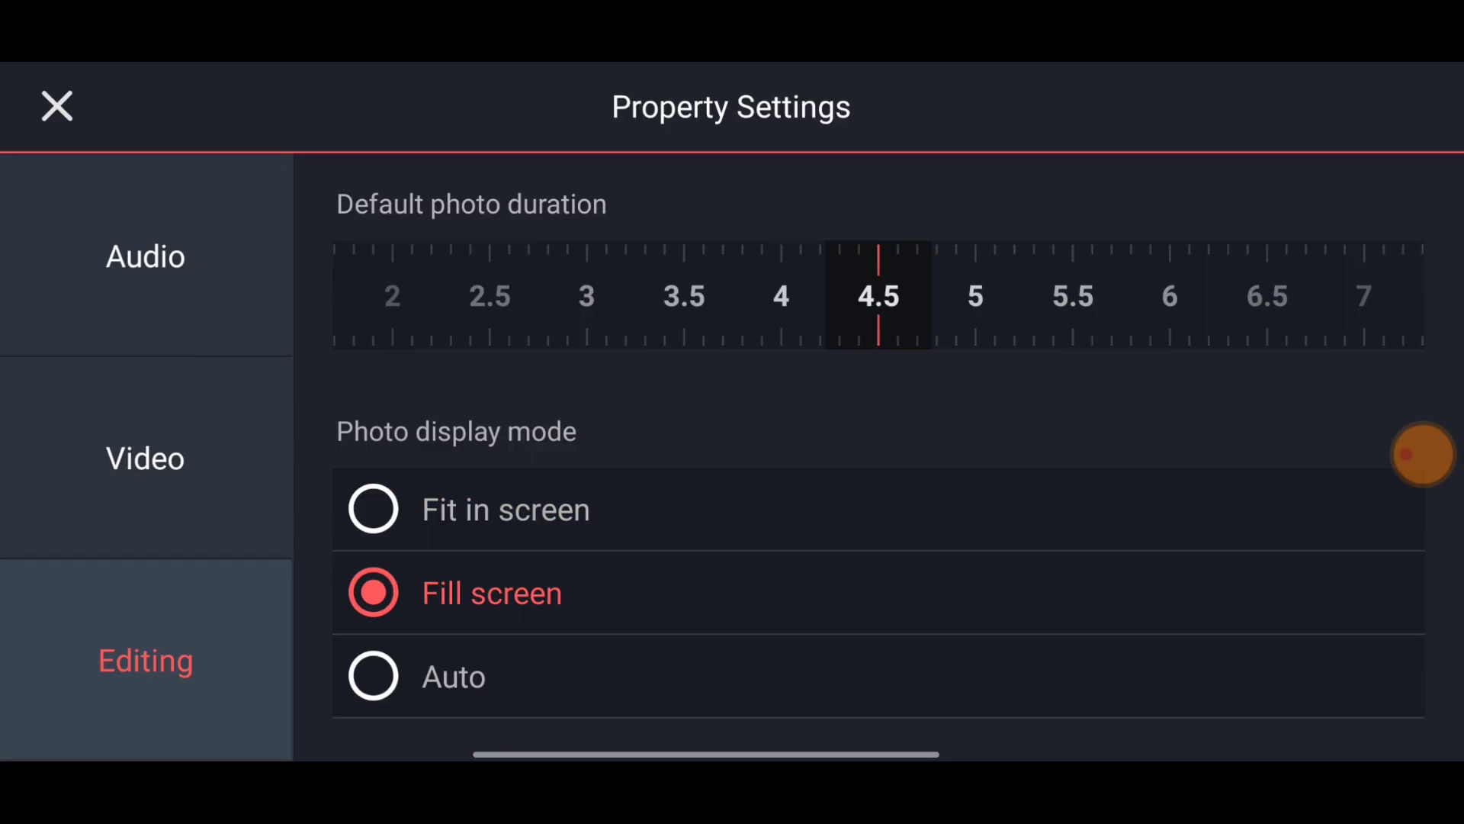
Raise the default photo duration to 7.5 seconds in Property Settings
drag(1031, 295, 446, 295)
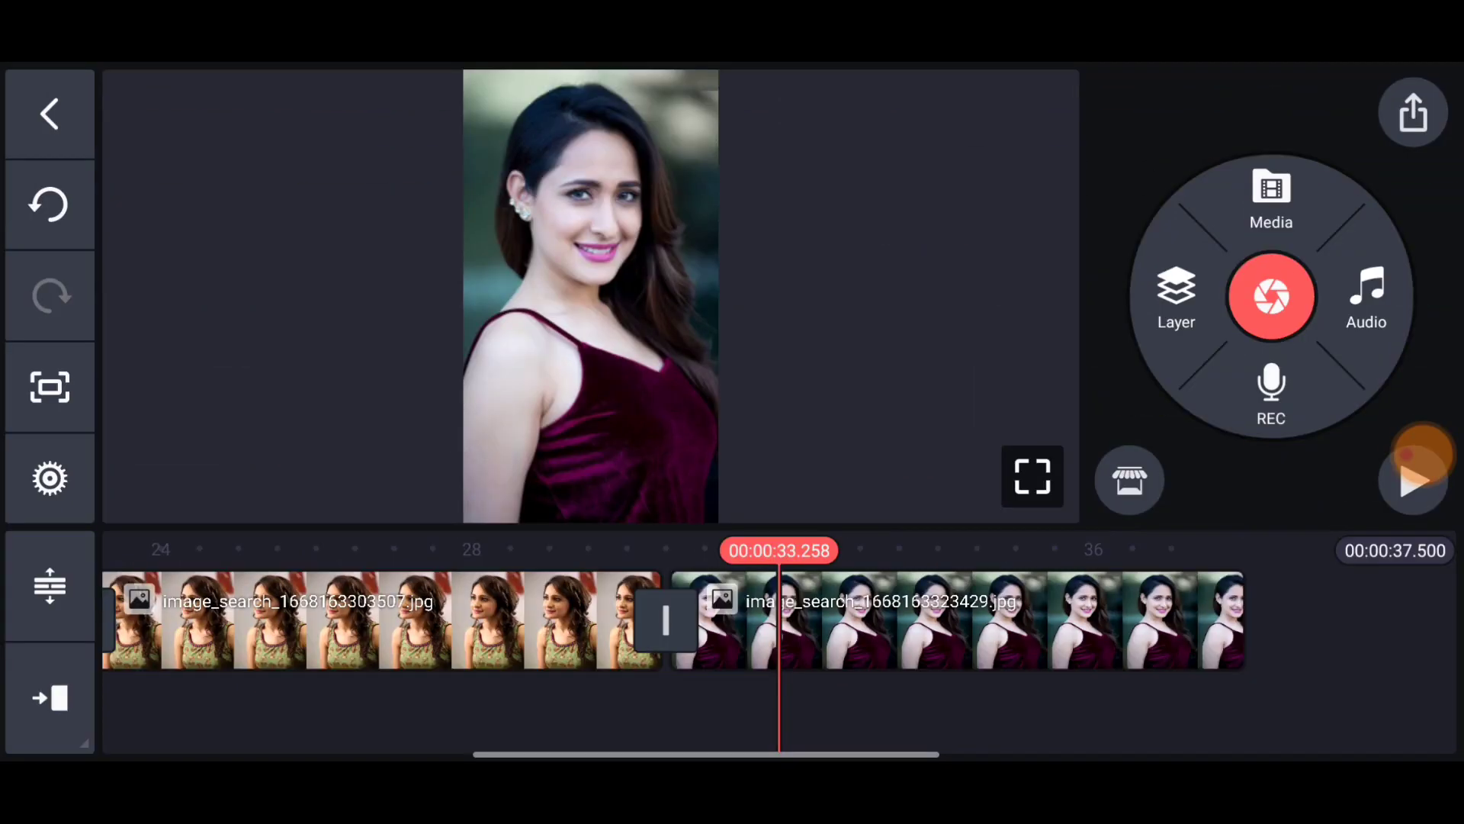
scroll(778, 619, left, 10)
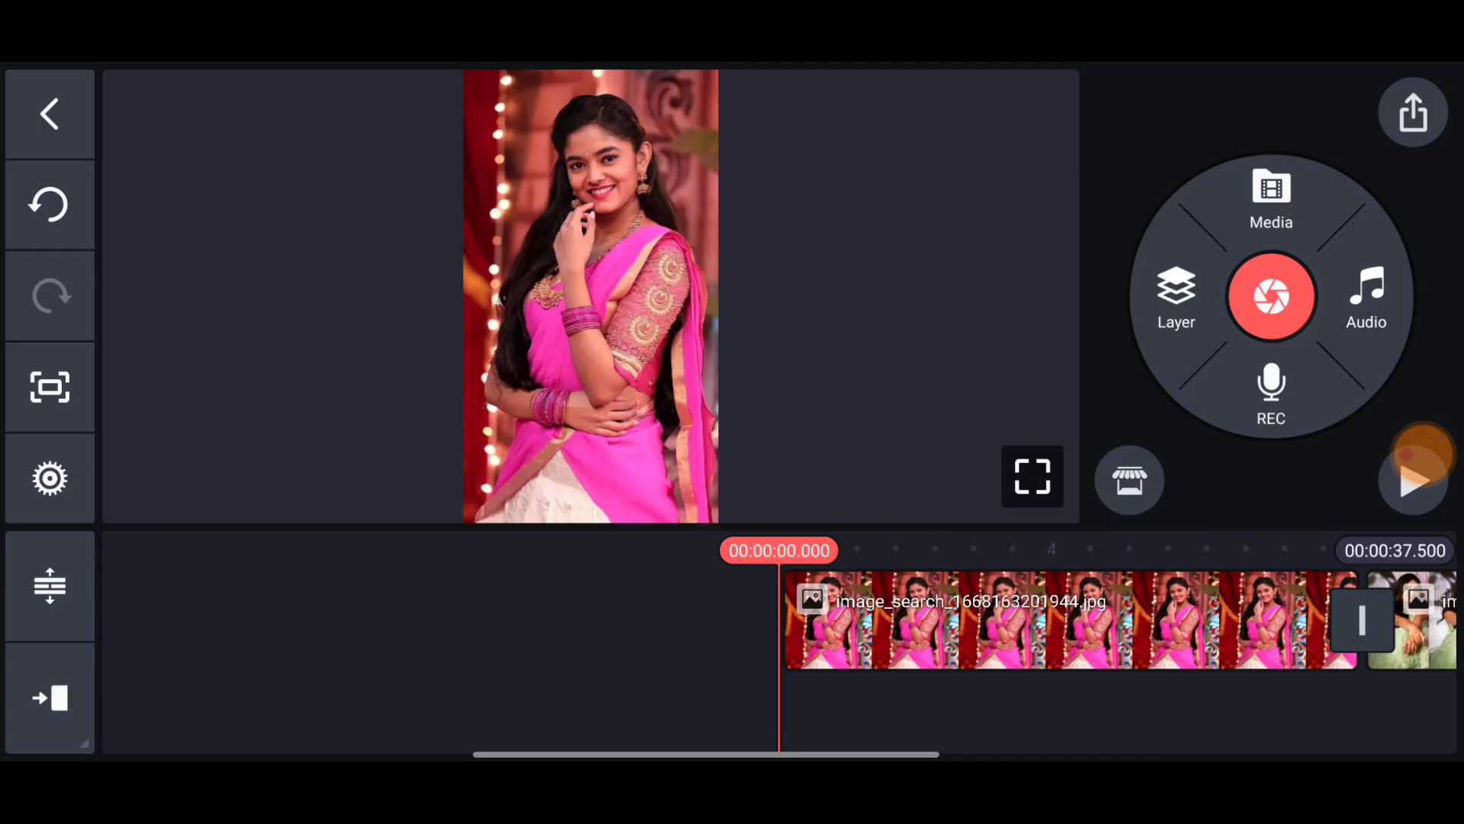
Set contrast 13 and saturation 21 on the first photo and apply to all clips
click(1070, 620)
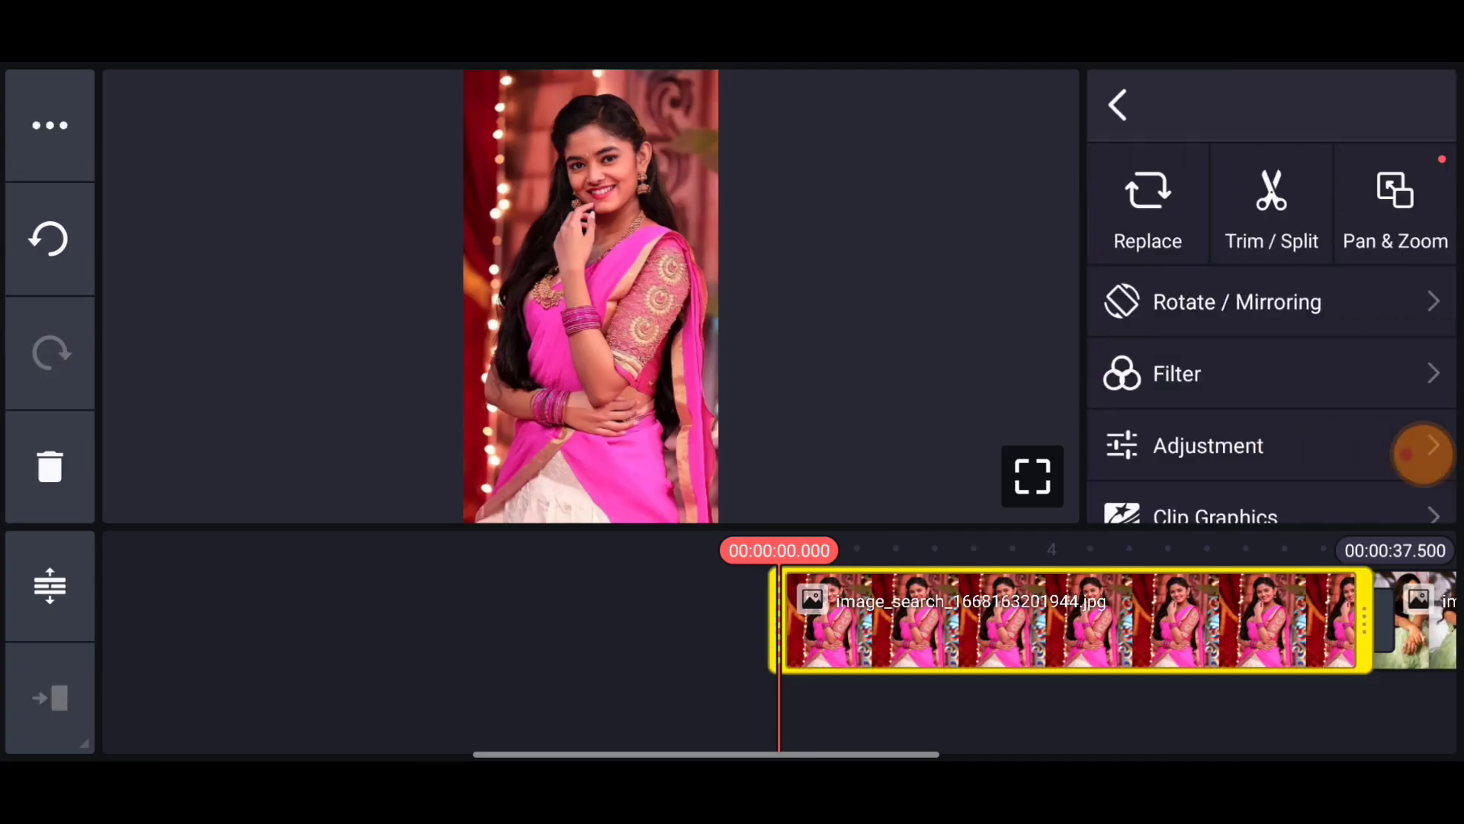
click(1422, 453)
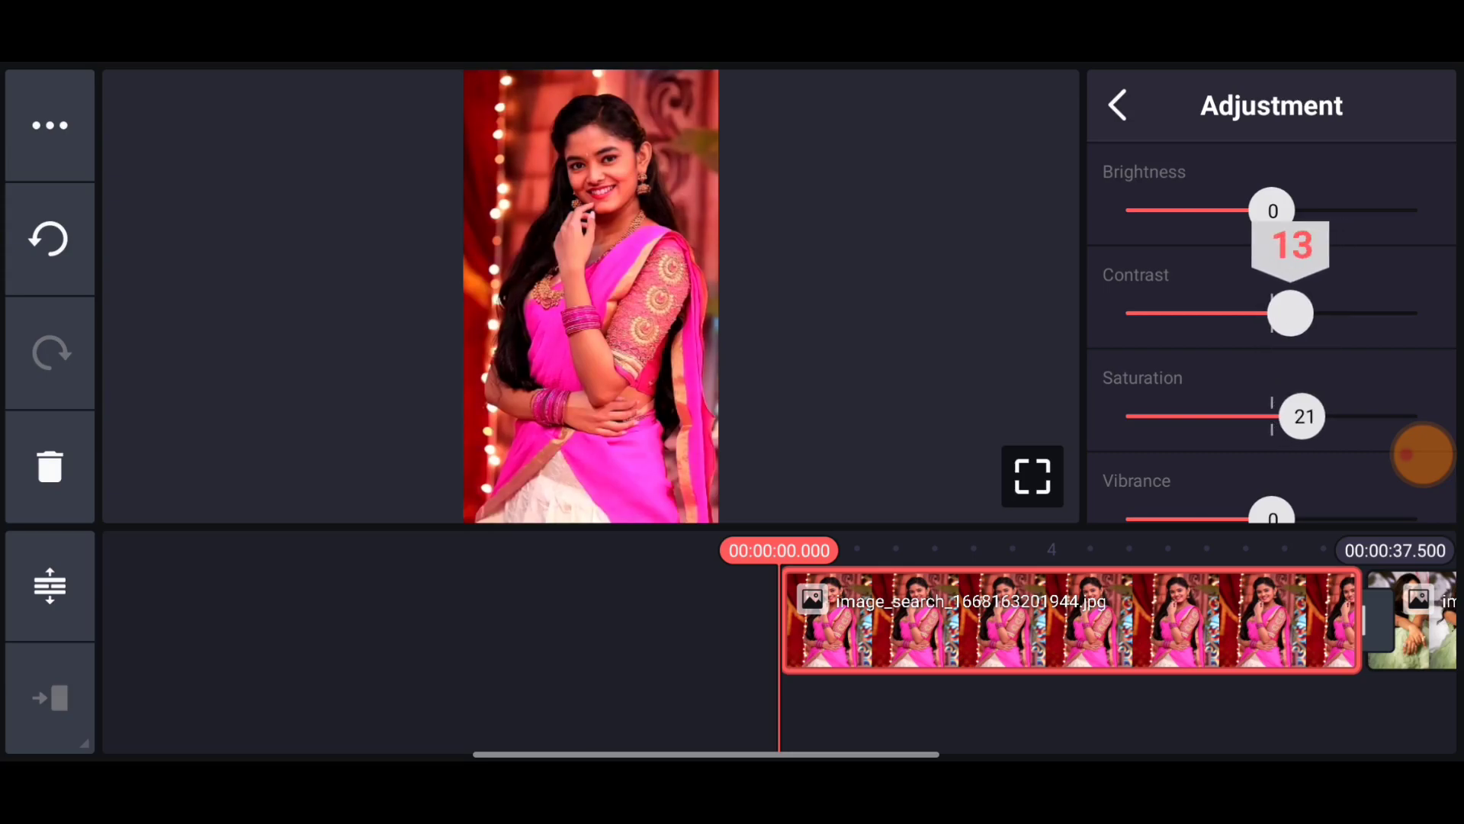
scroll(1270, 344, down, 5)
click(1203, 414)
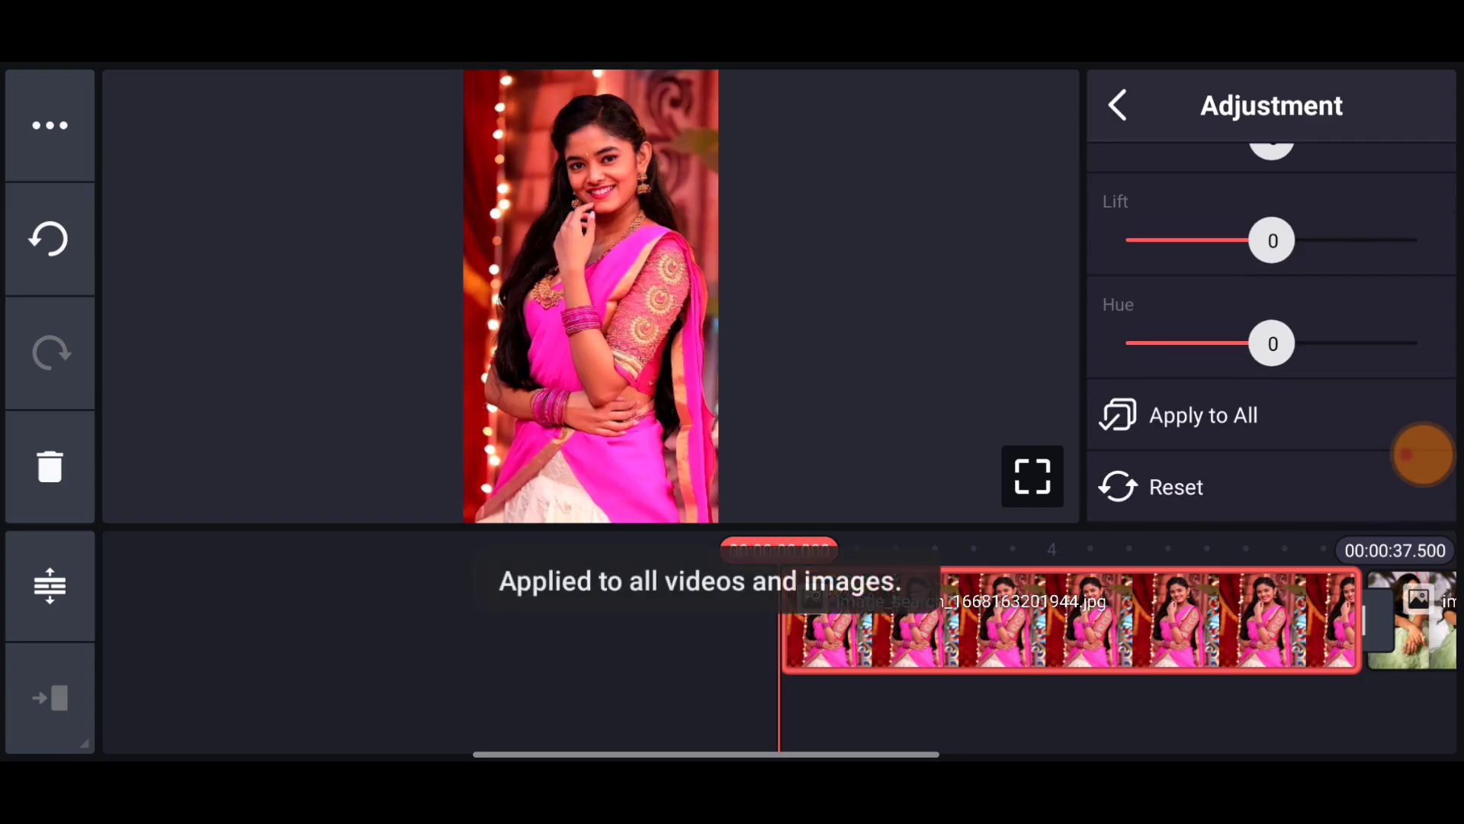
key(Escape)
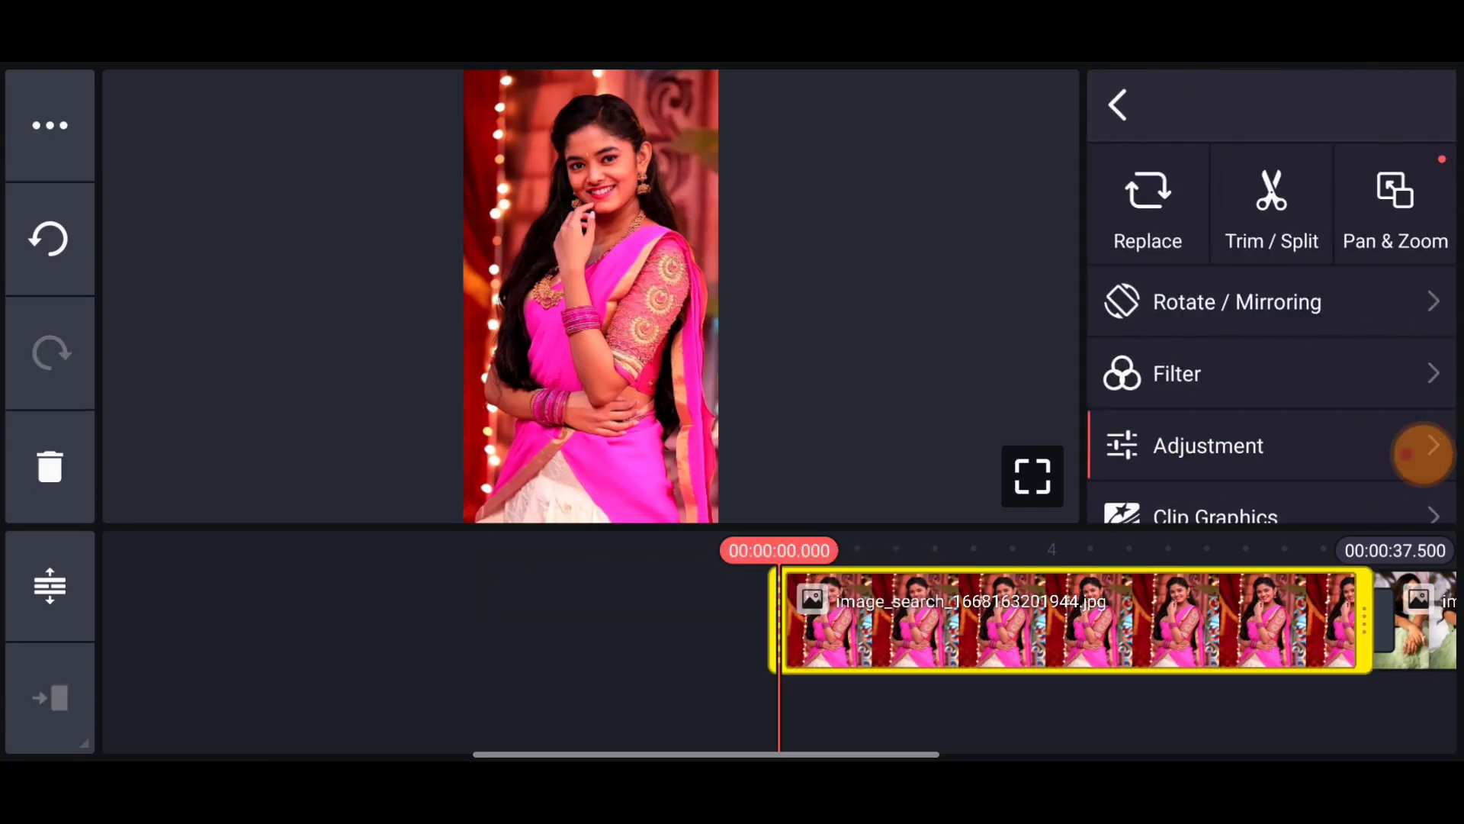
scroll(1422, 453, down, 4)
Switch on Vignette for the first, second and third photo clips
click(1404, 337)
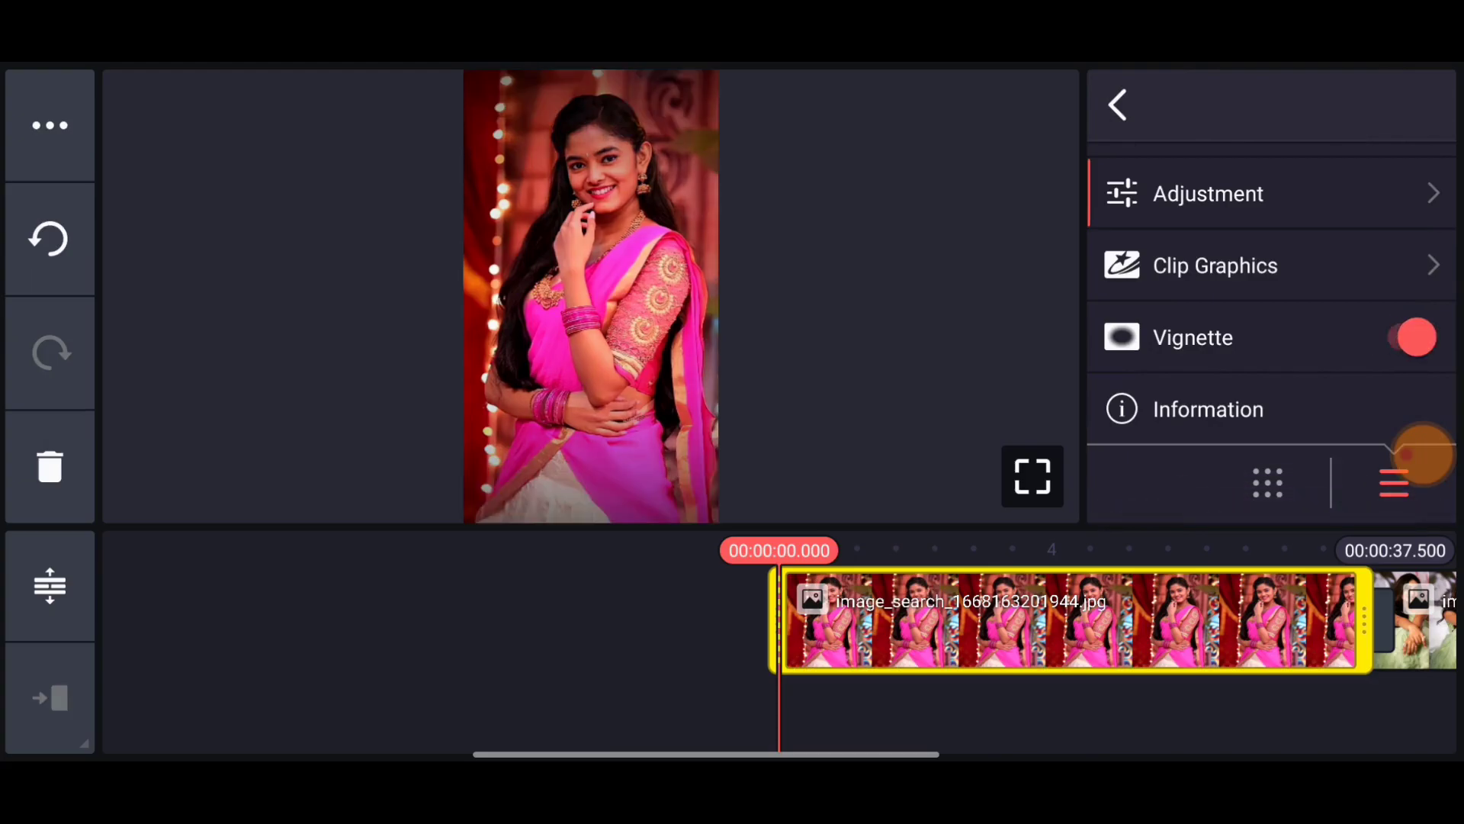
click(1118, 105)
drag(1029, 709, 458, 709)
click(1075, 617)
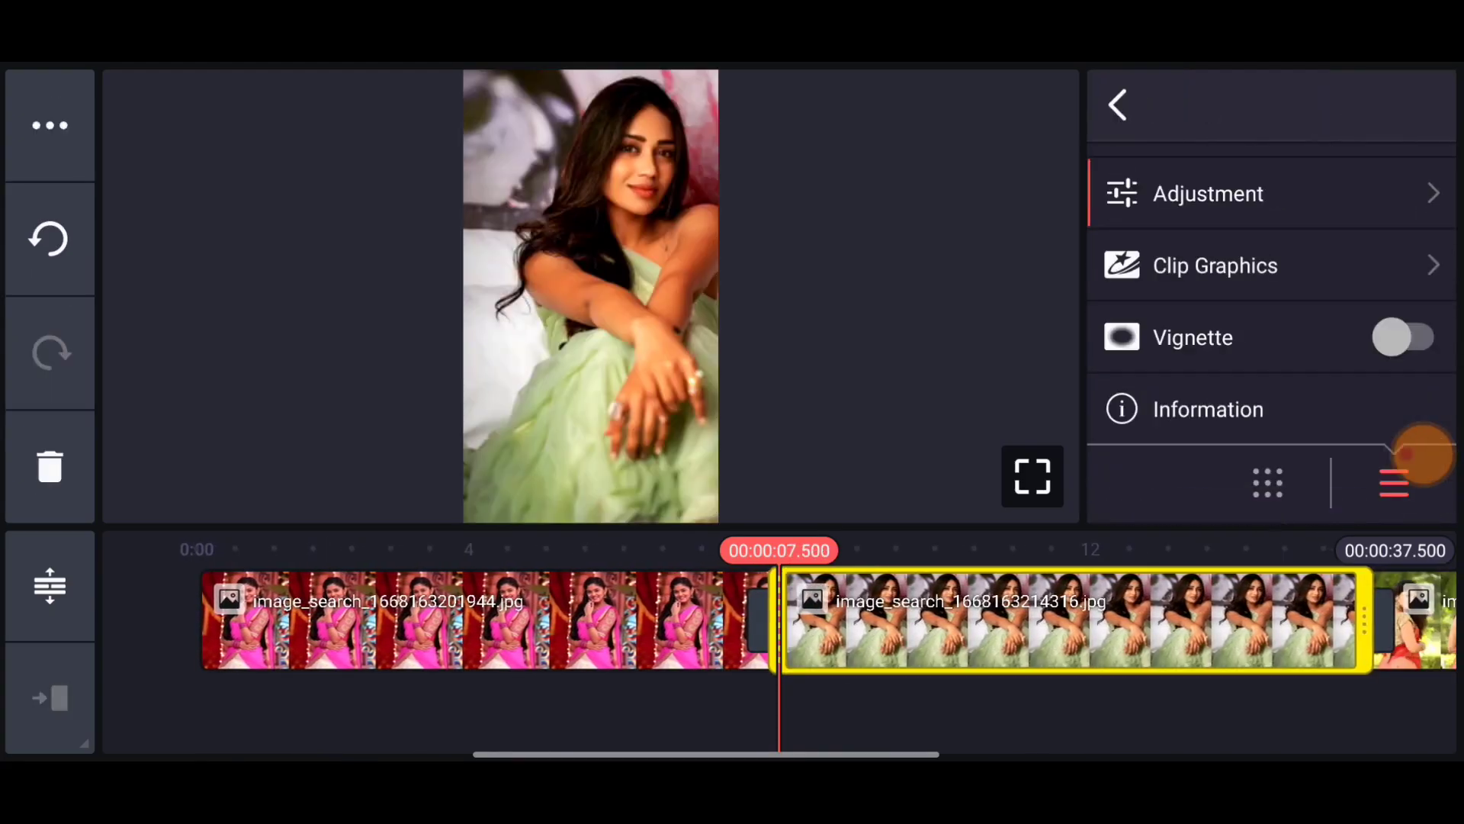
click(1404, 337)
click(1118, 106)
drag(1030, 710, 458, 710)
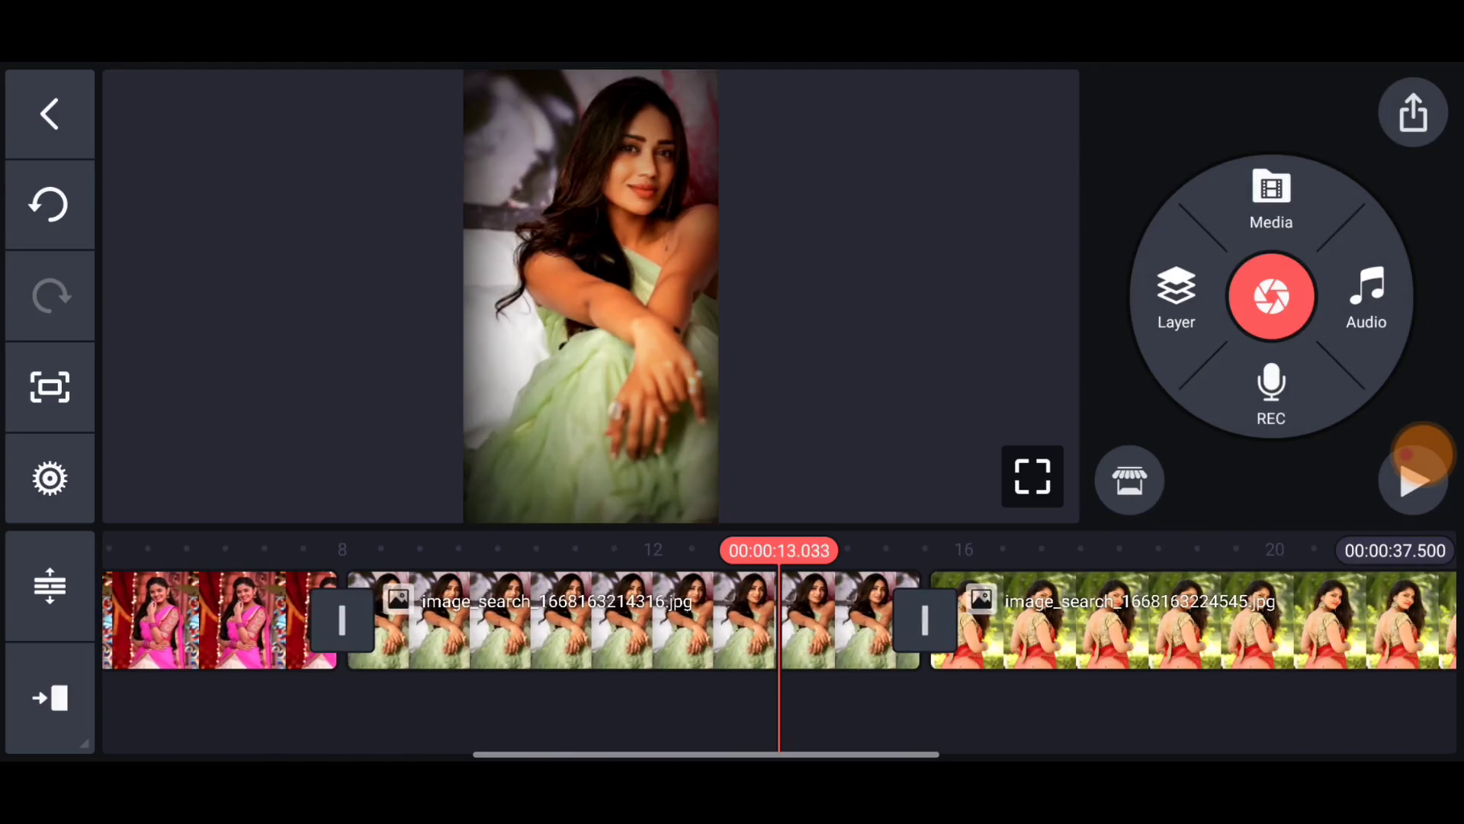
click(1076, 617)
drag(1270, 458, 1270, 206)
click(1422, 337)
click(1122, 106)
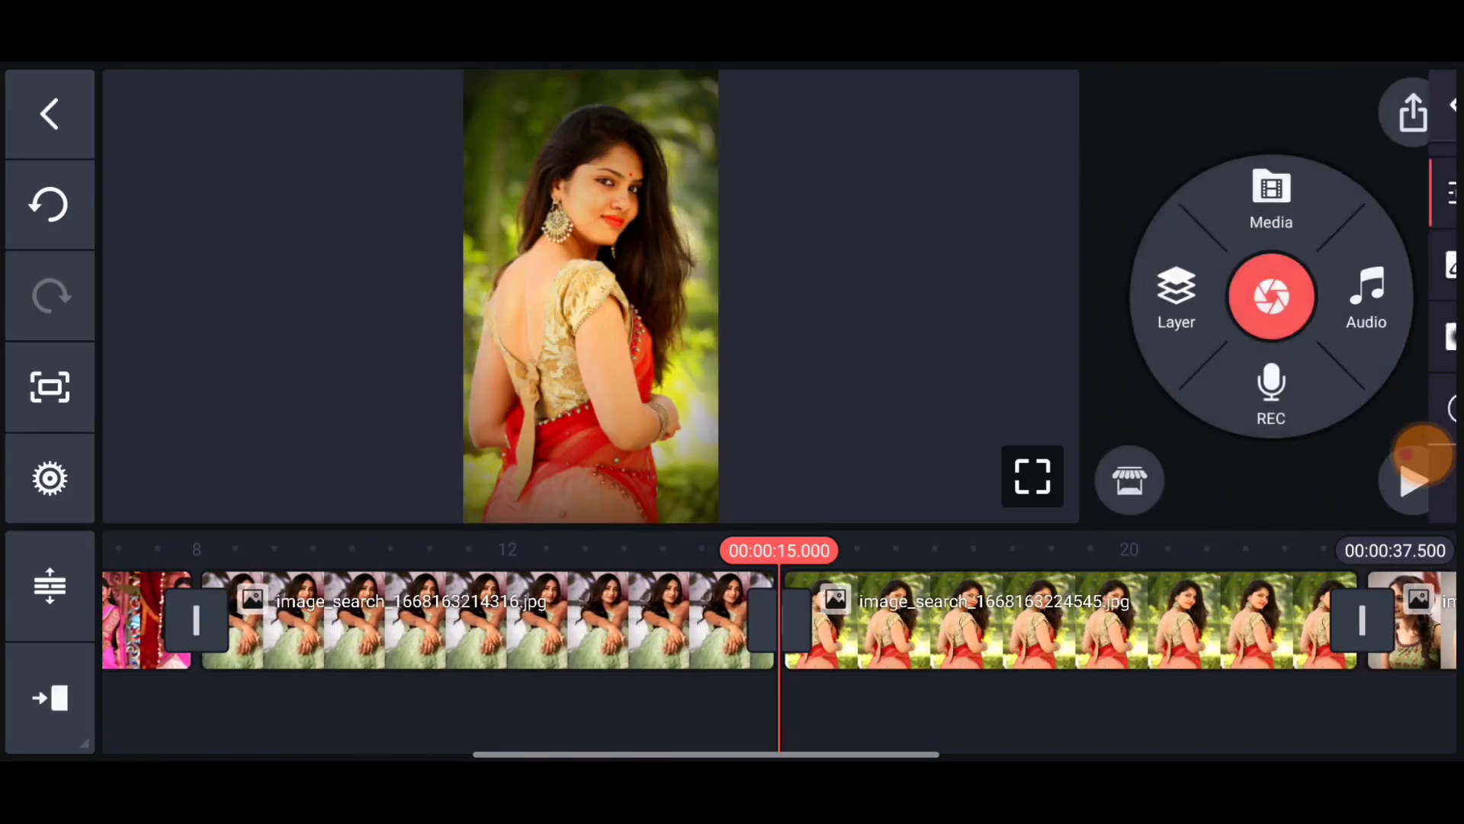
Switch on Vignette for the fourth and fifth photos, then reselect the second clip
drag(1029, 709, 401, 710)
click(1075, 618)
drag(1270, 459, 1271, 207)
click(1422, 337)
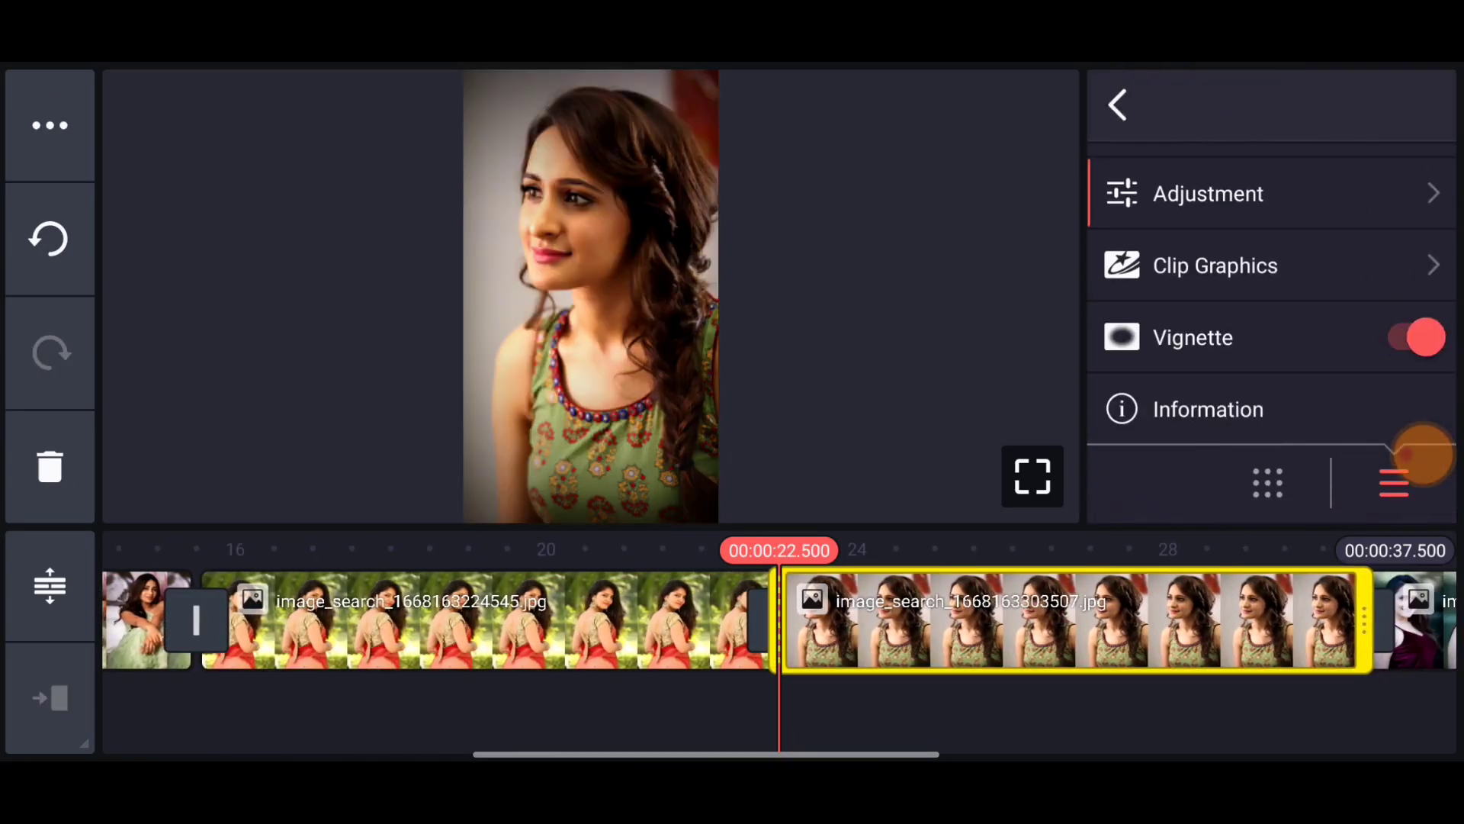
click(1117, 106)
drag(1029, 710, 401, 709)
click(1075, 618)
drag(1270, 459, 1270, 206)
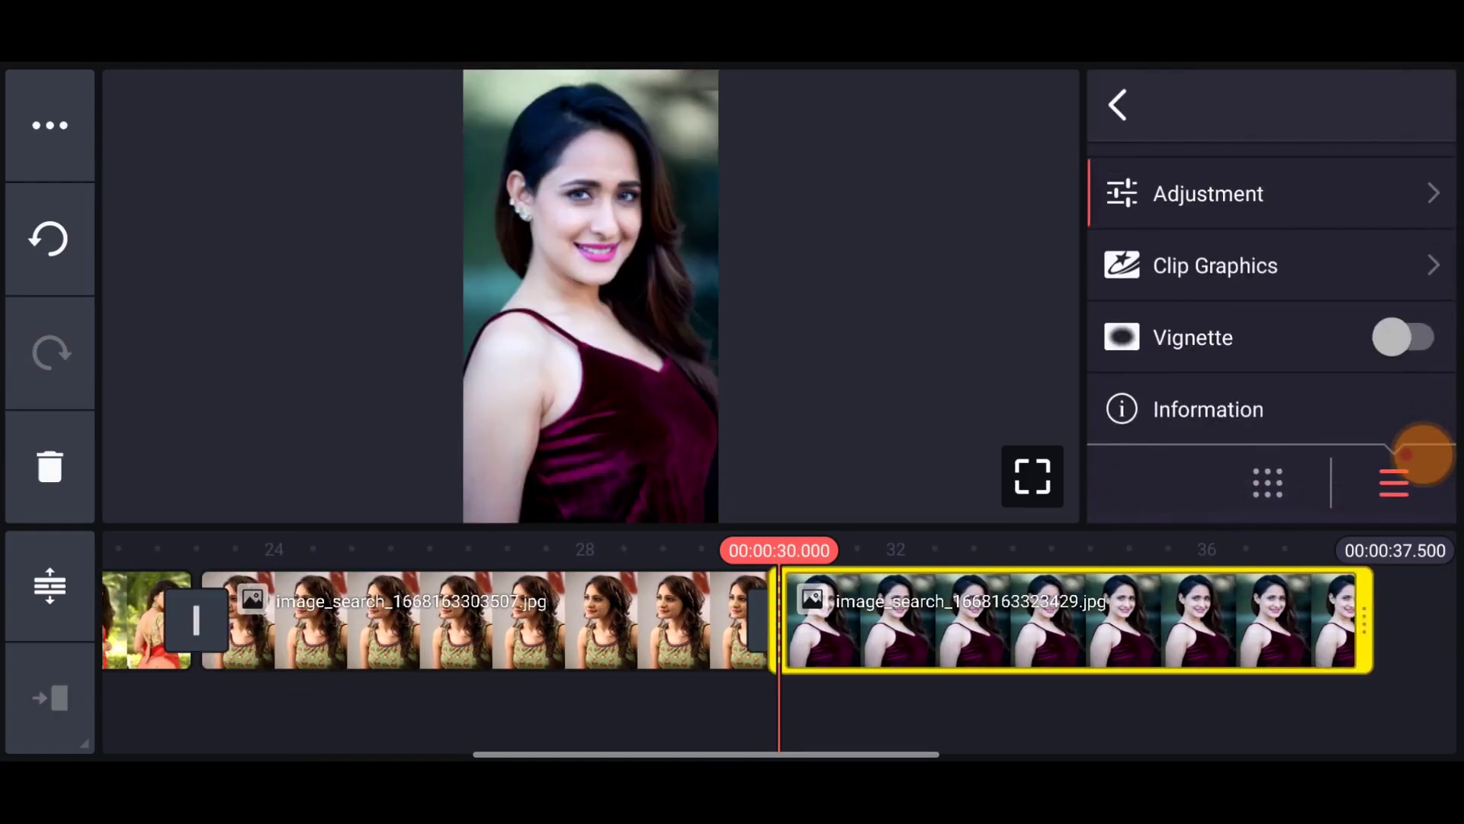
click(1422, 336)
click(1118, 106)
mouse_move(400, 710)
mouse_down()
mouse_move(1029, 709)
mouse_move(435, 709)
mouse_up()
click(871, 618)
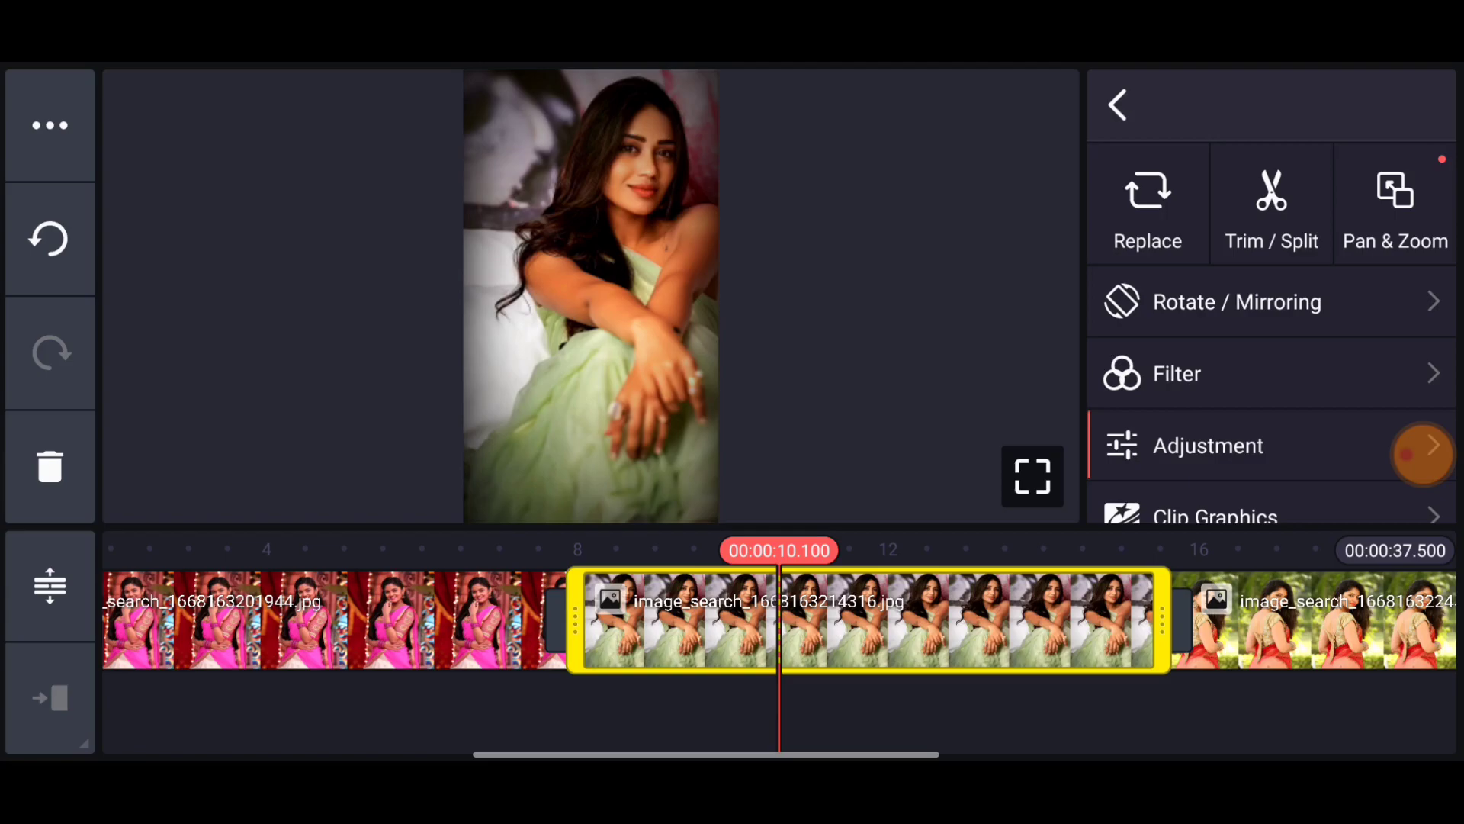
Check the second photo's Pan & Zoom start and end positions
click(1394, 207)
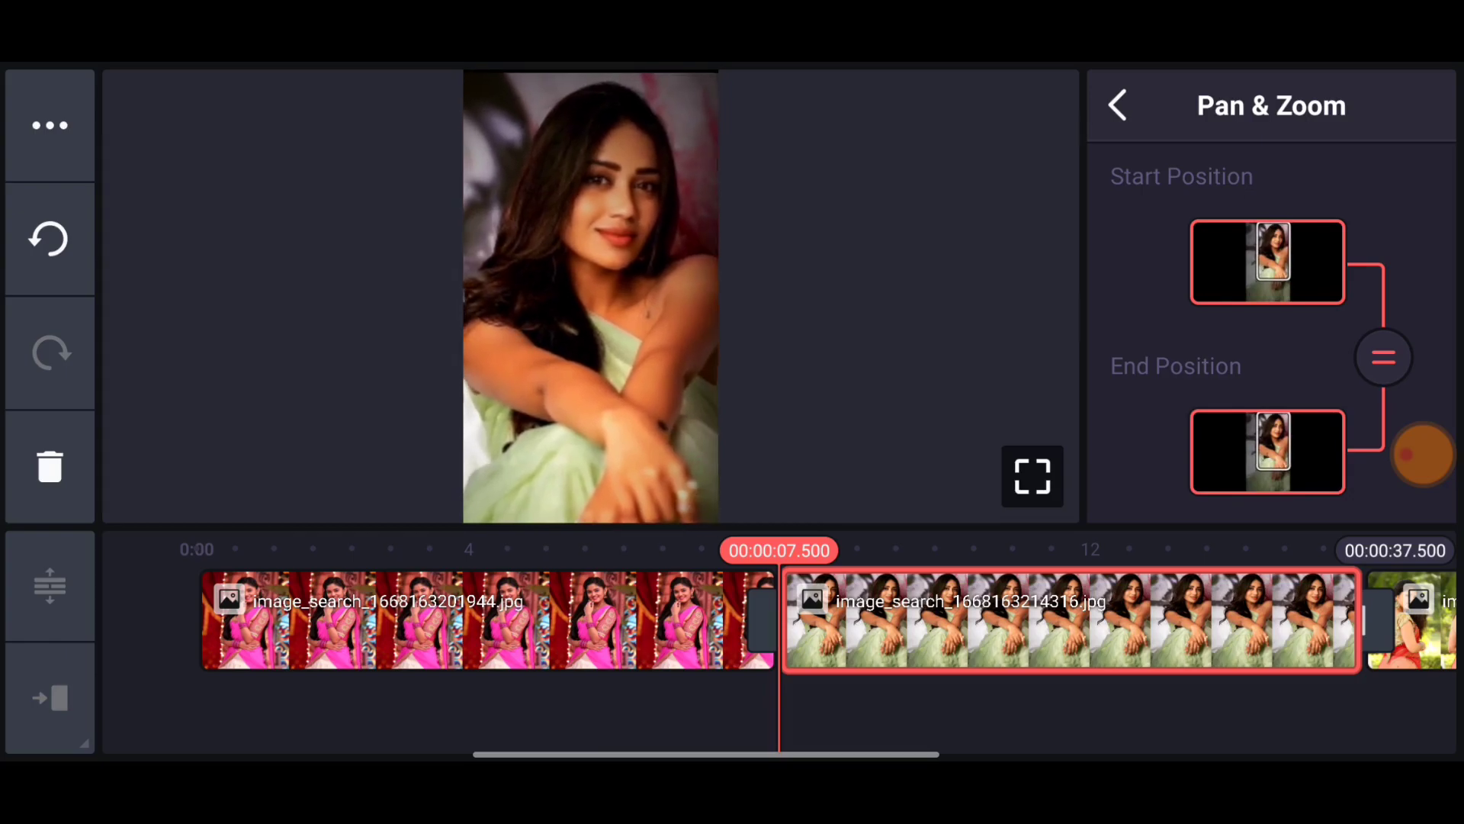
click(1117, 106)
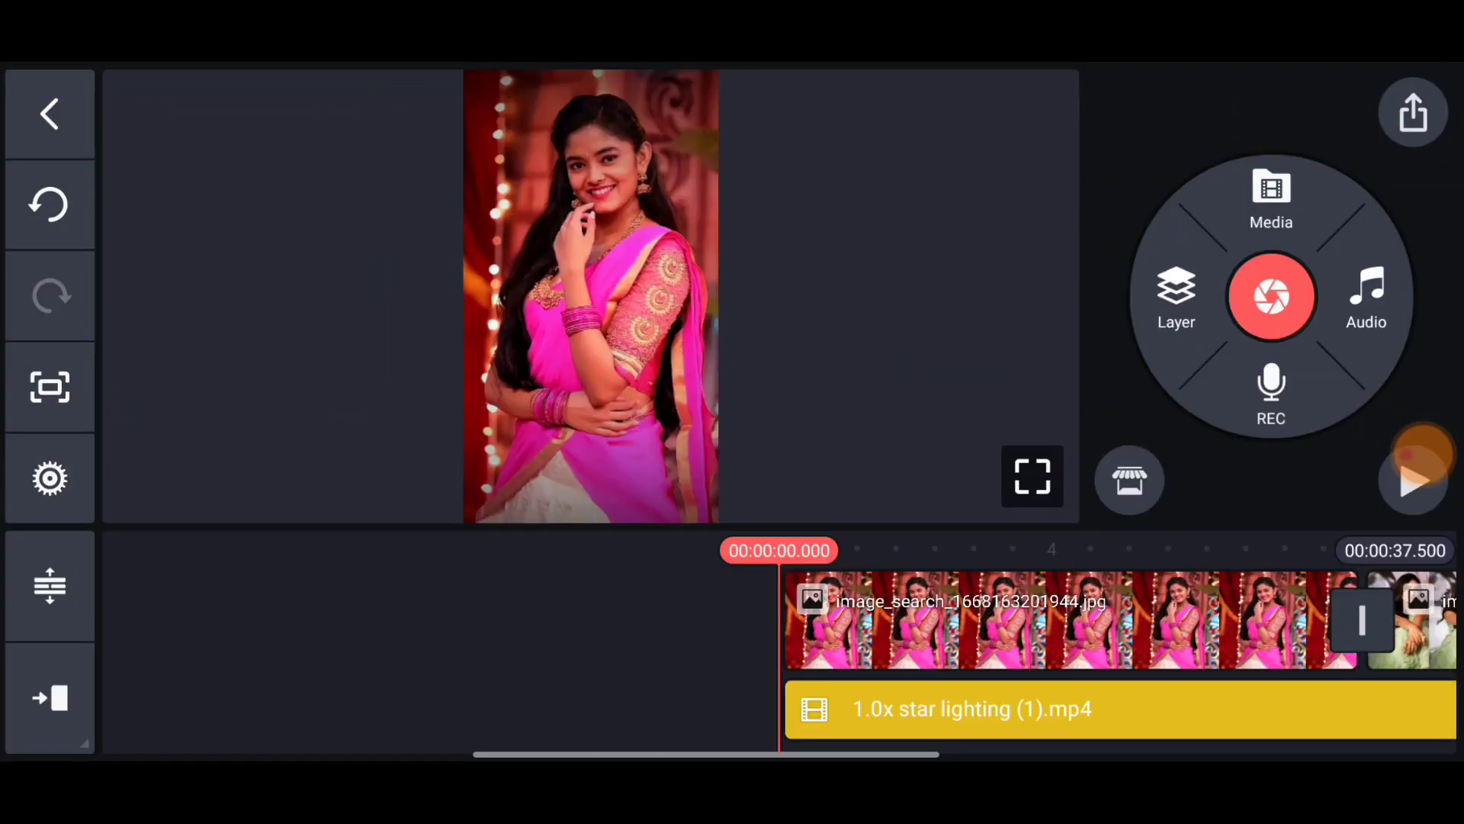
Select the star lighting layer and make it fill the whole frame via Split Screen
click(1144, 514)
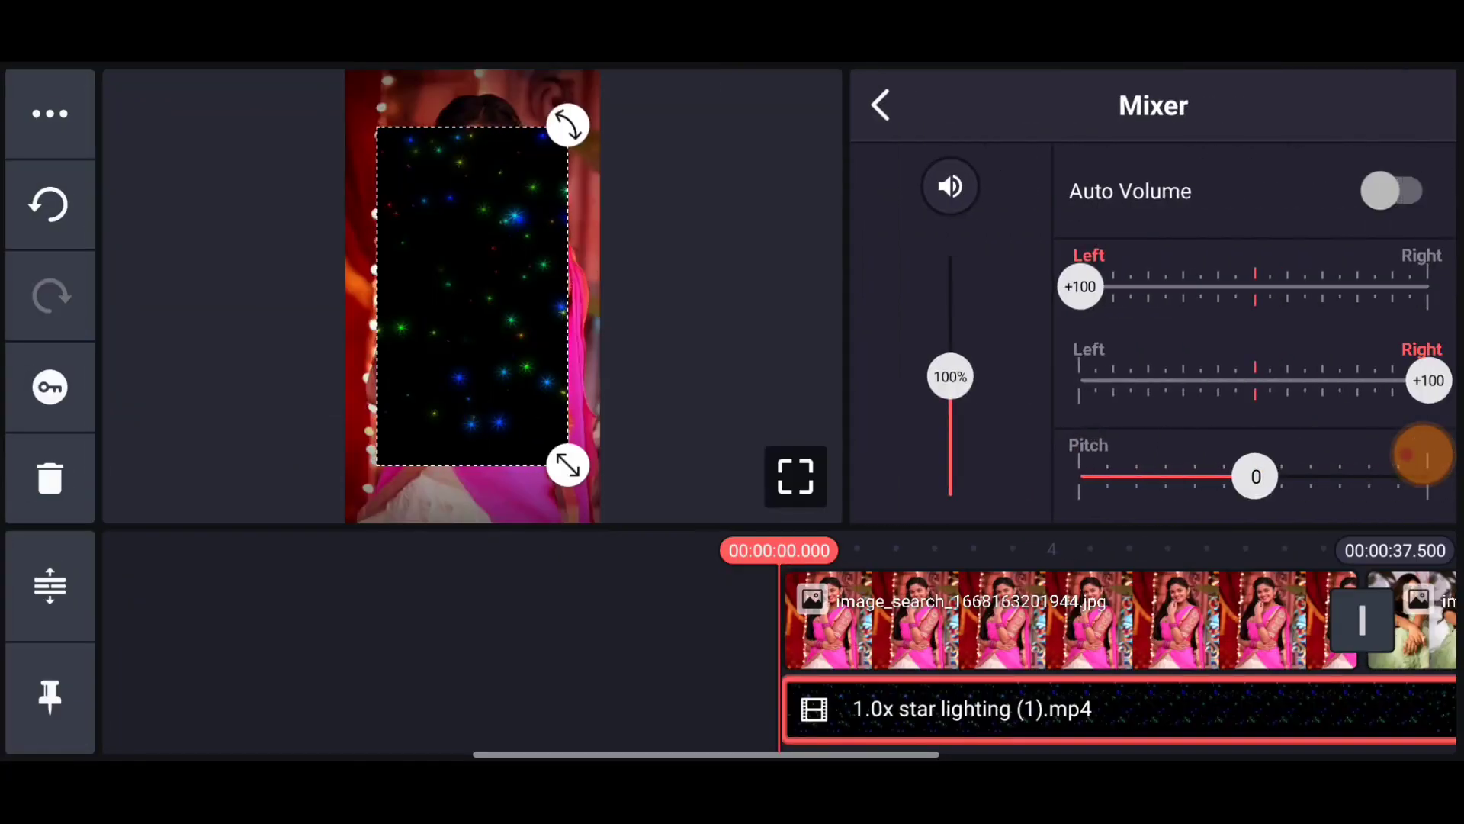
key(Escape)
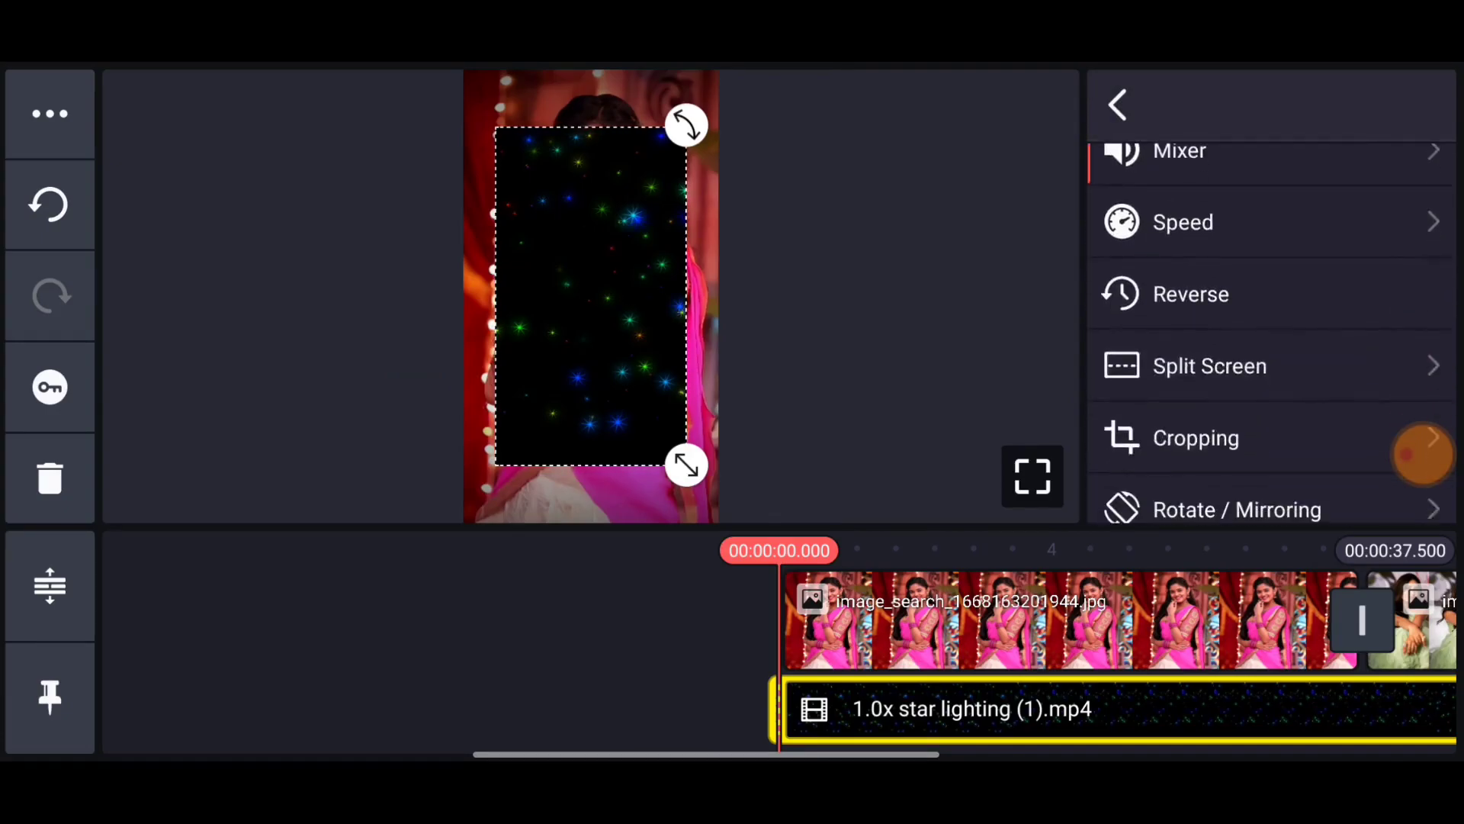
click(1210, 241)
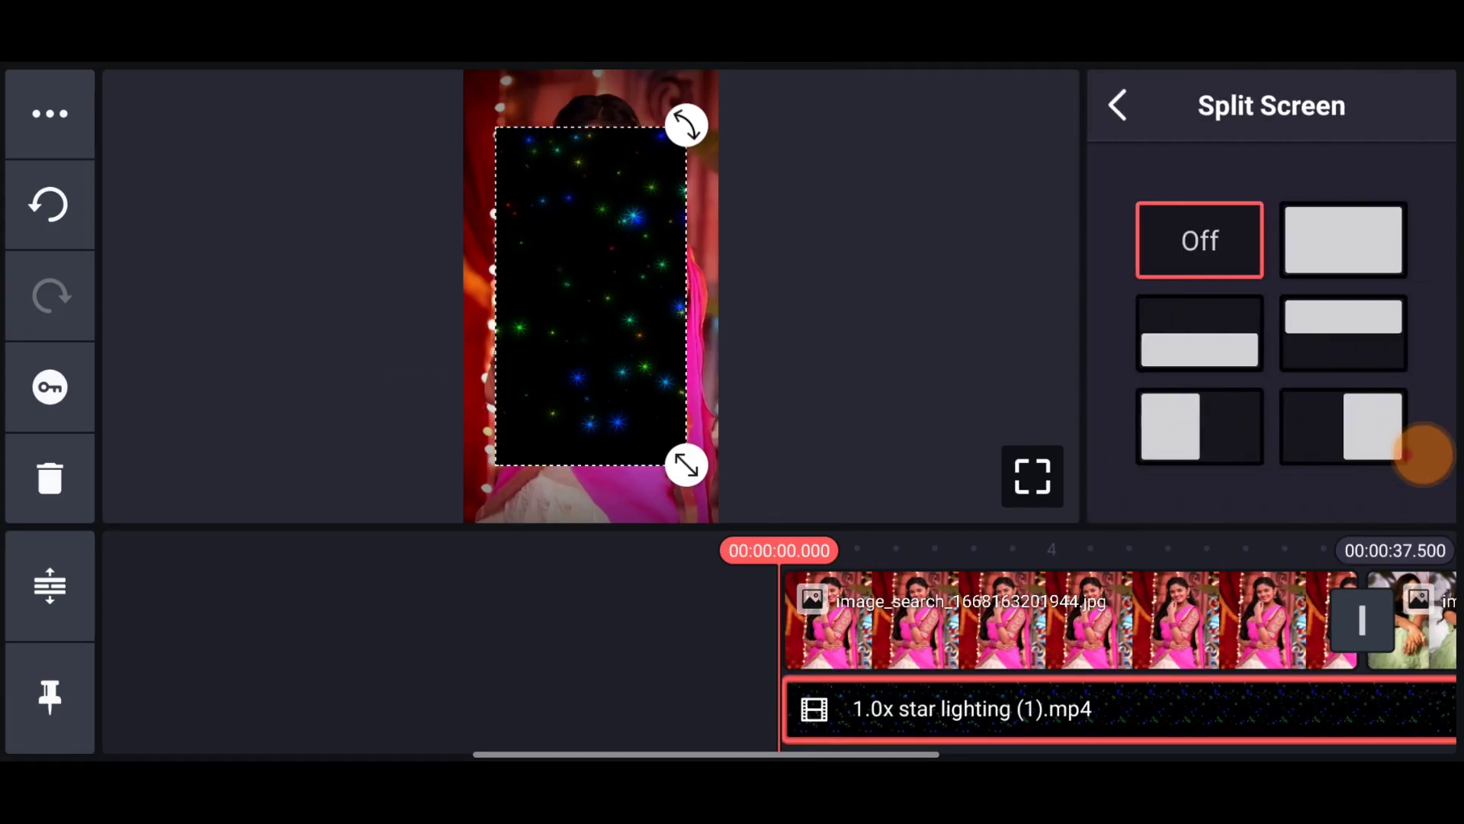
click(1343, 241)
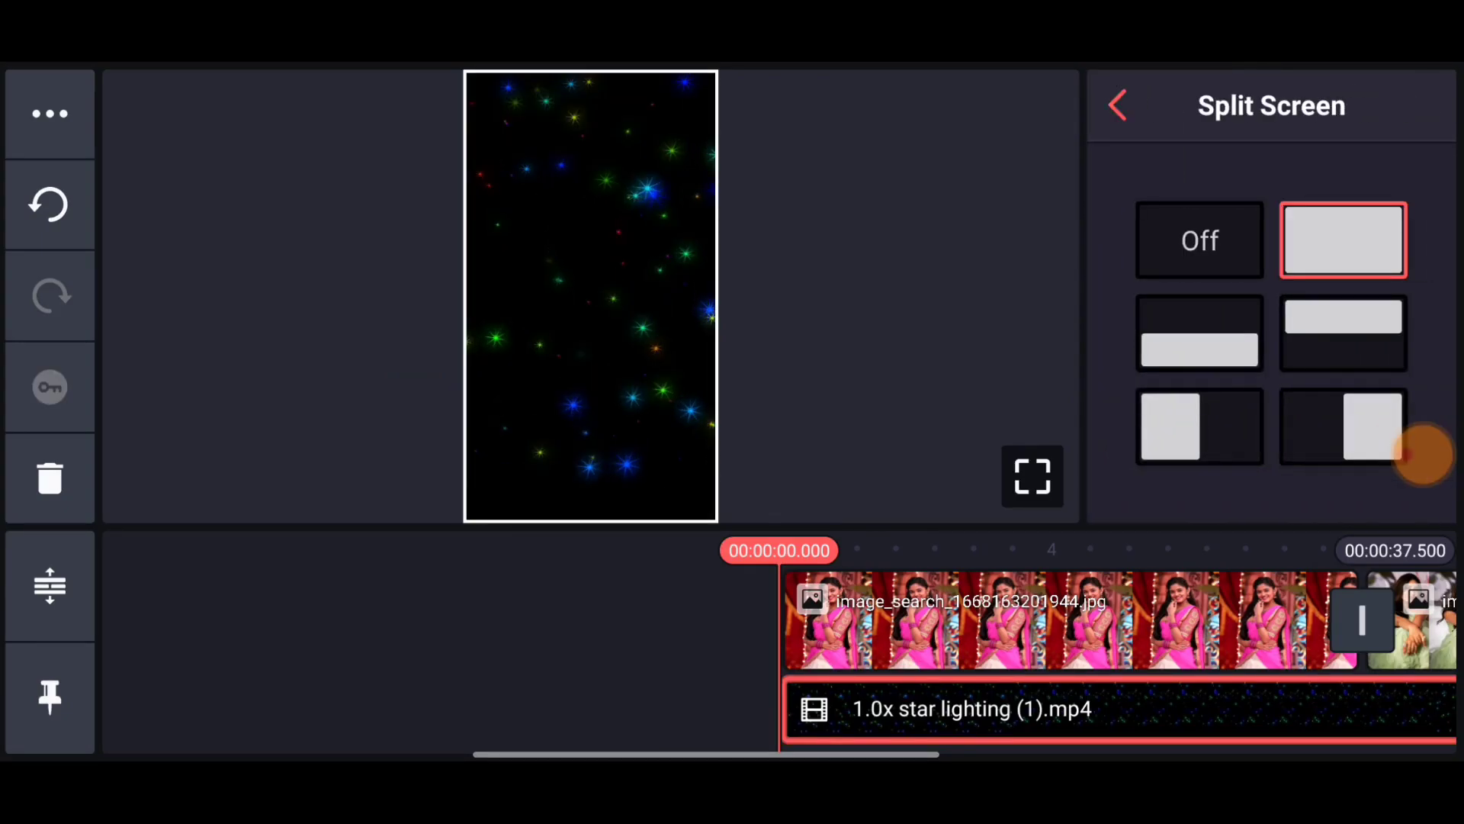
key(Escape)
scroll(1270, 286, down, 2)
Recolour the stars with saturation 100 and hue 123, then set blending to Screen
click(1209, 301)
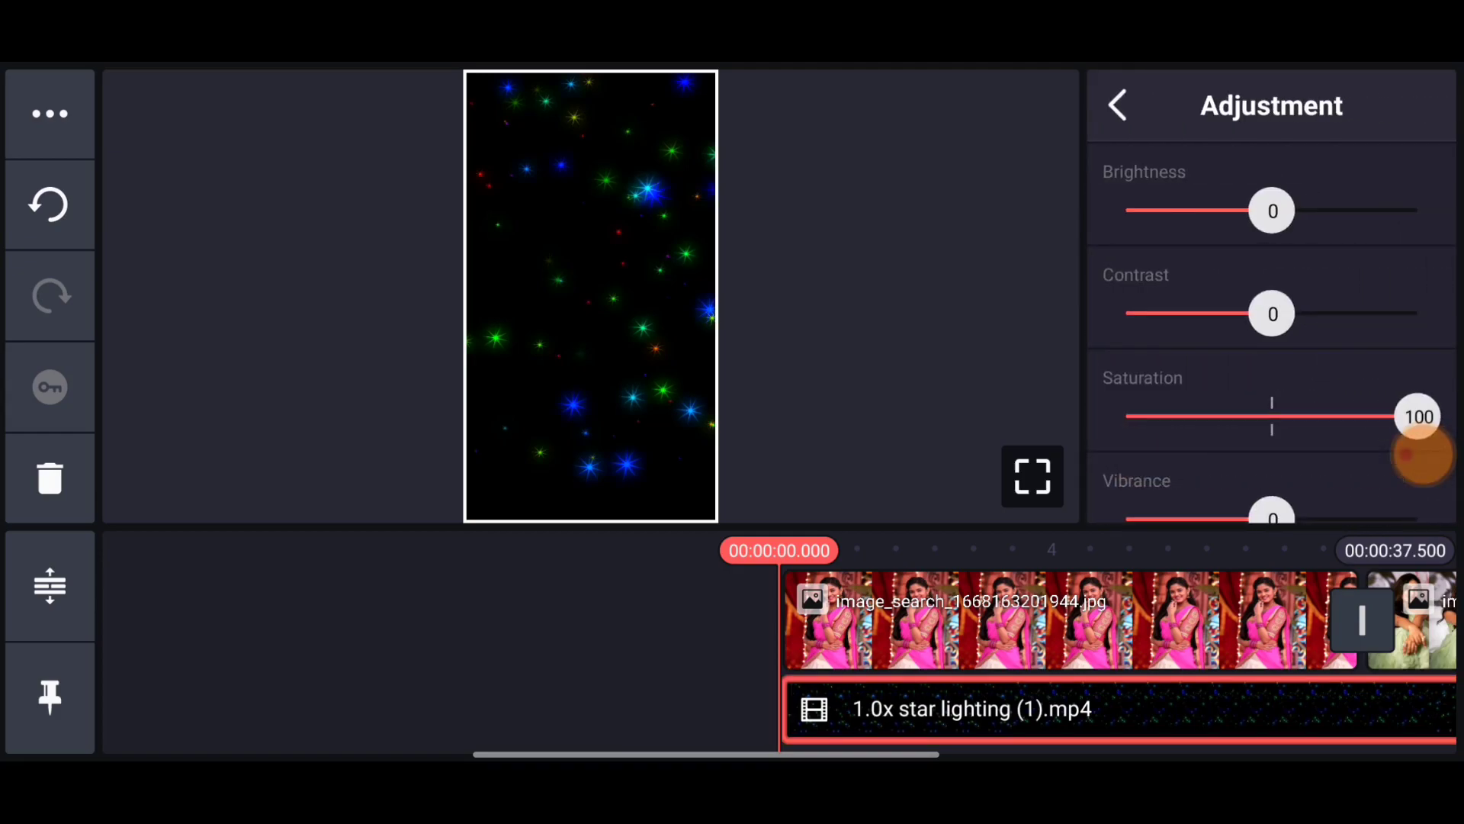
scroll(1271, 344, down, 5)
mouse_move(1272, 344)
mouse_down()
mouse_move(1125, 344)
mouse_move(1381, 343)
mouse_move(1154, 343)
mouse_move(1340, 343)
mouse_up()
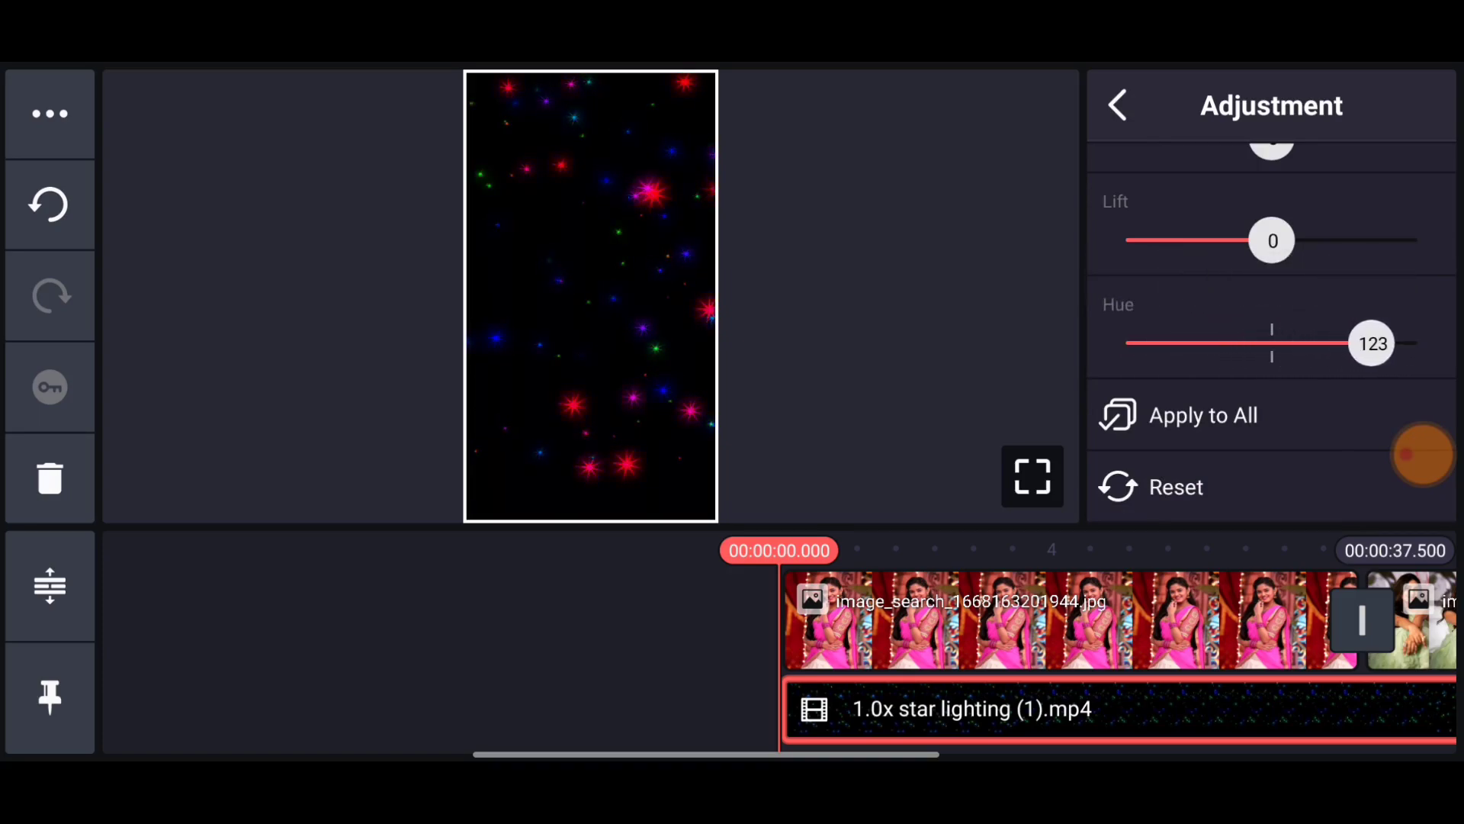
click(1118, 106)
scroll(1271, 321, down, 2)
scroll(1269, 320, down, 2)
click(1193, 324)
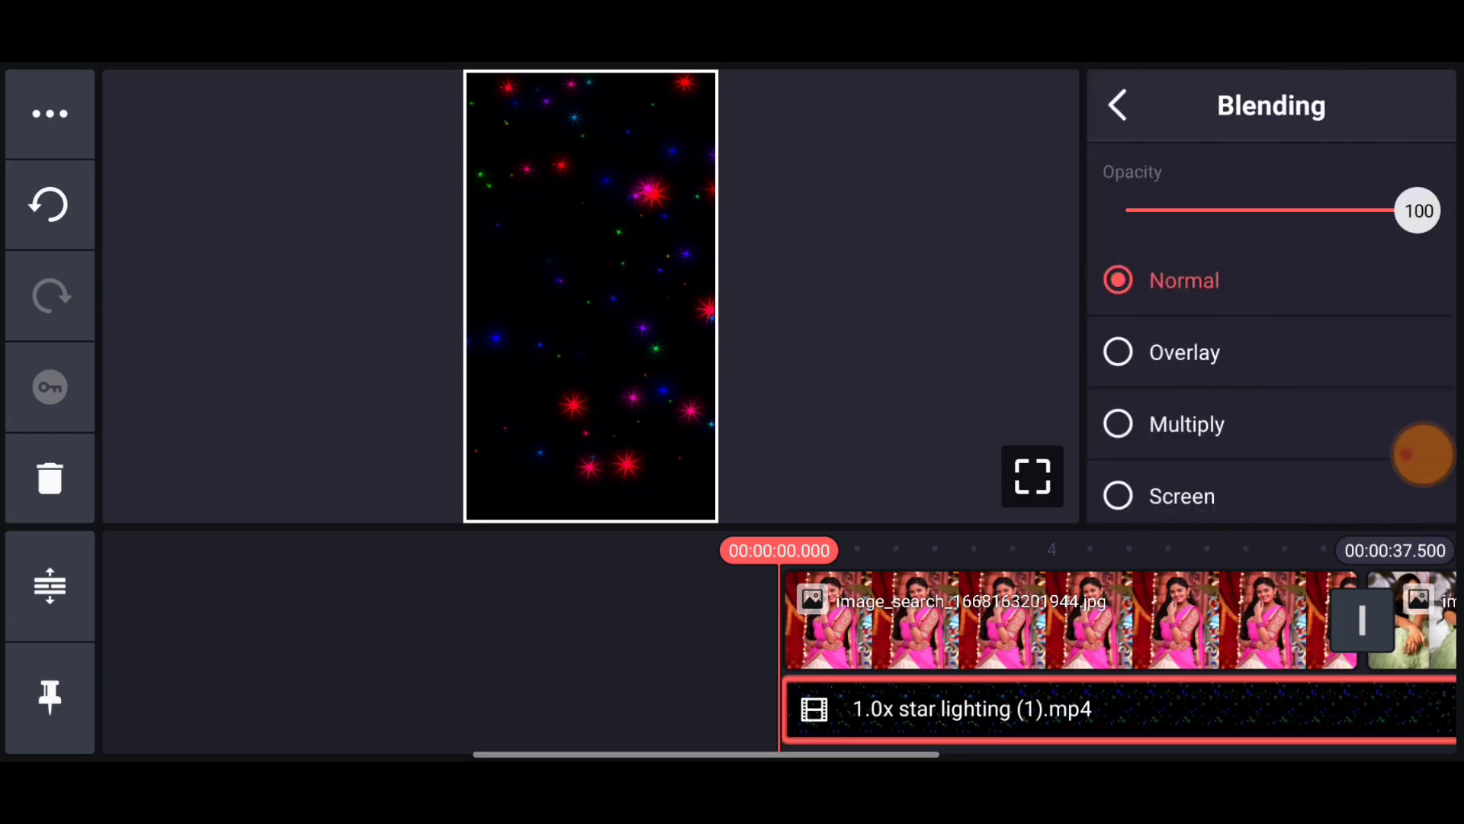
click(1118, 425)
click(1414, 481)
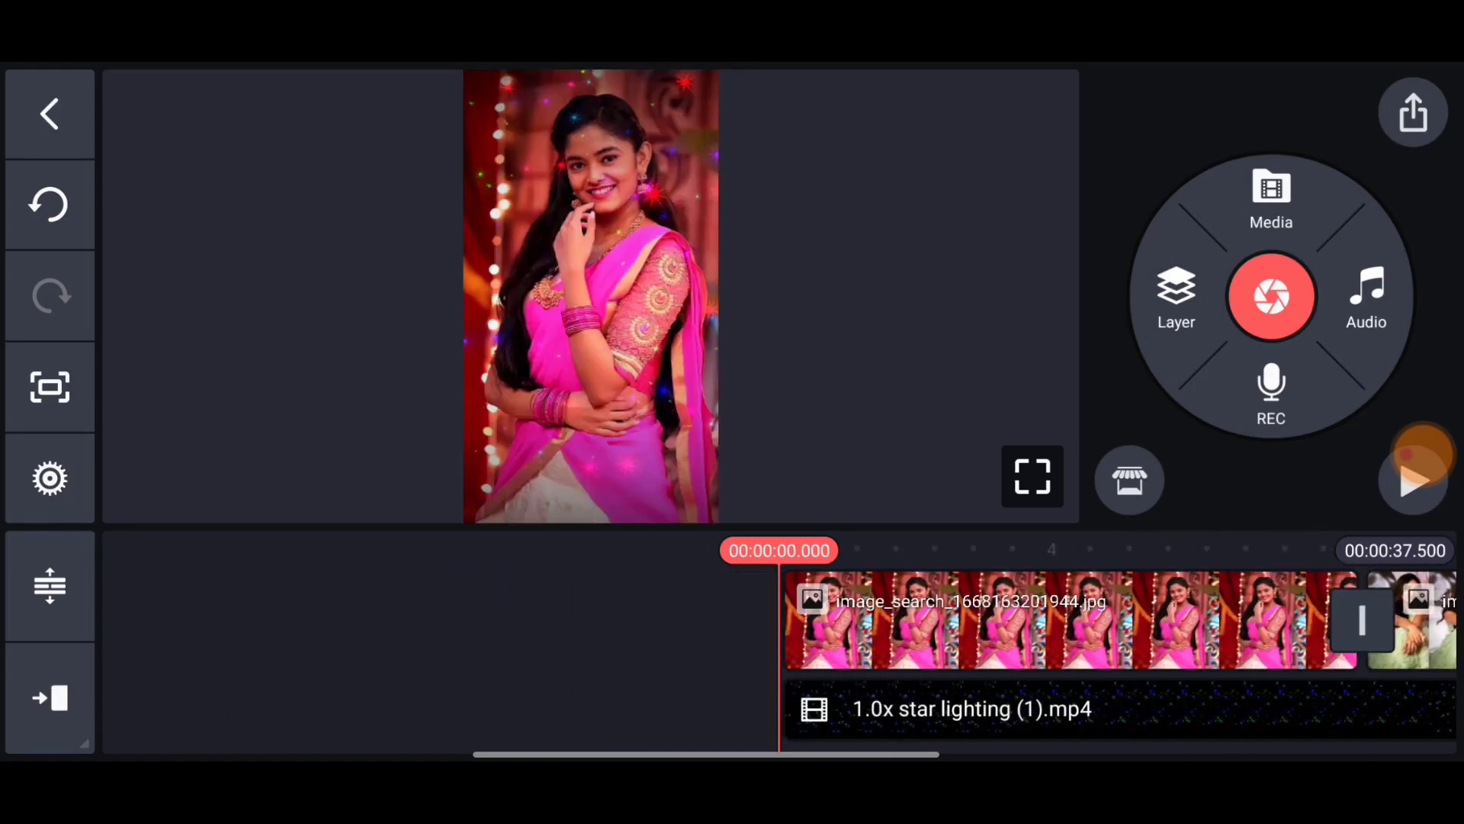
Add the puzzle video as a media layer and make it fill the frame
click(1176, 298)
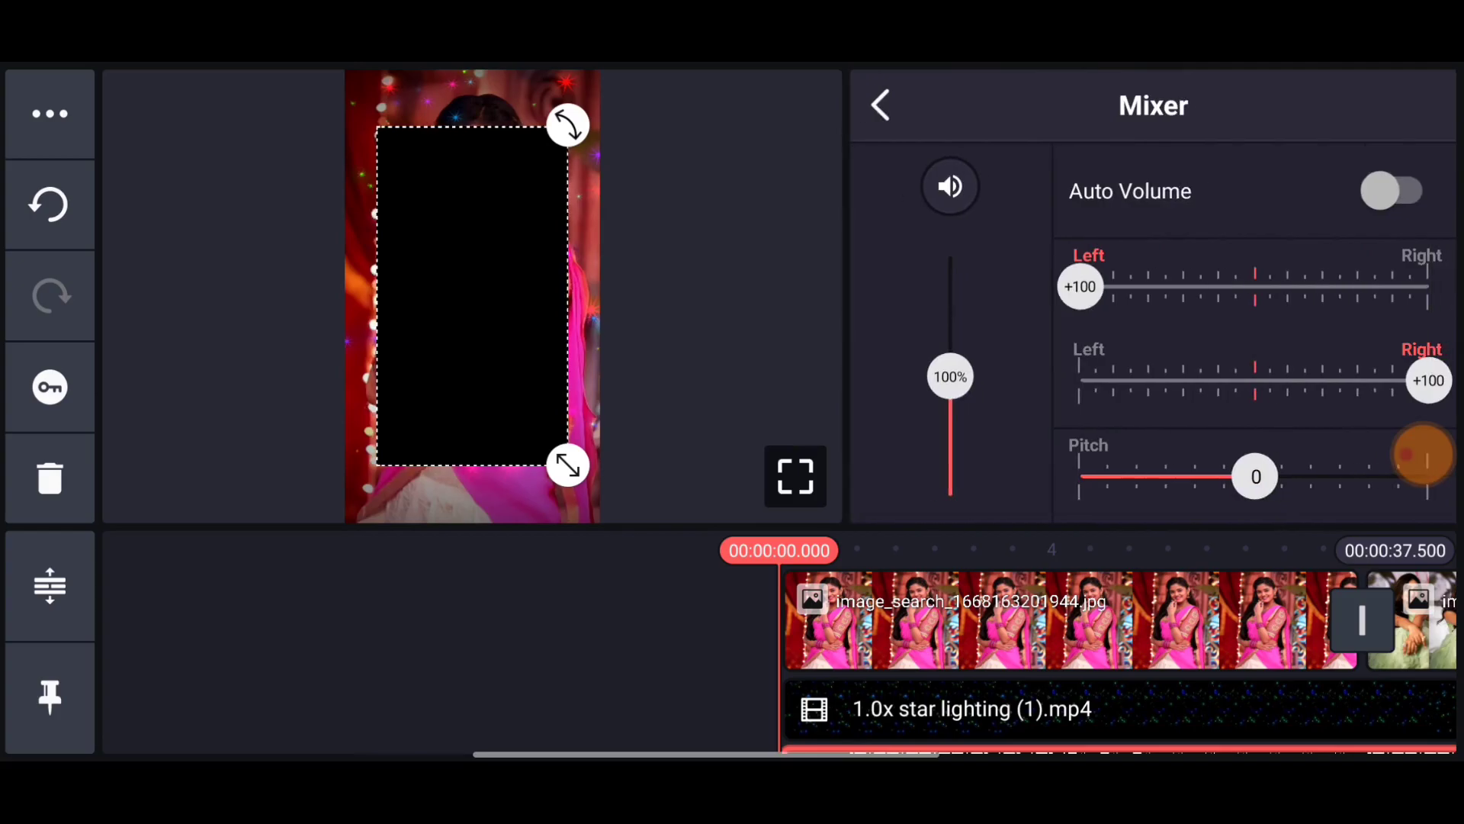
key(Escape)
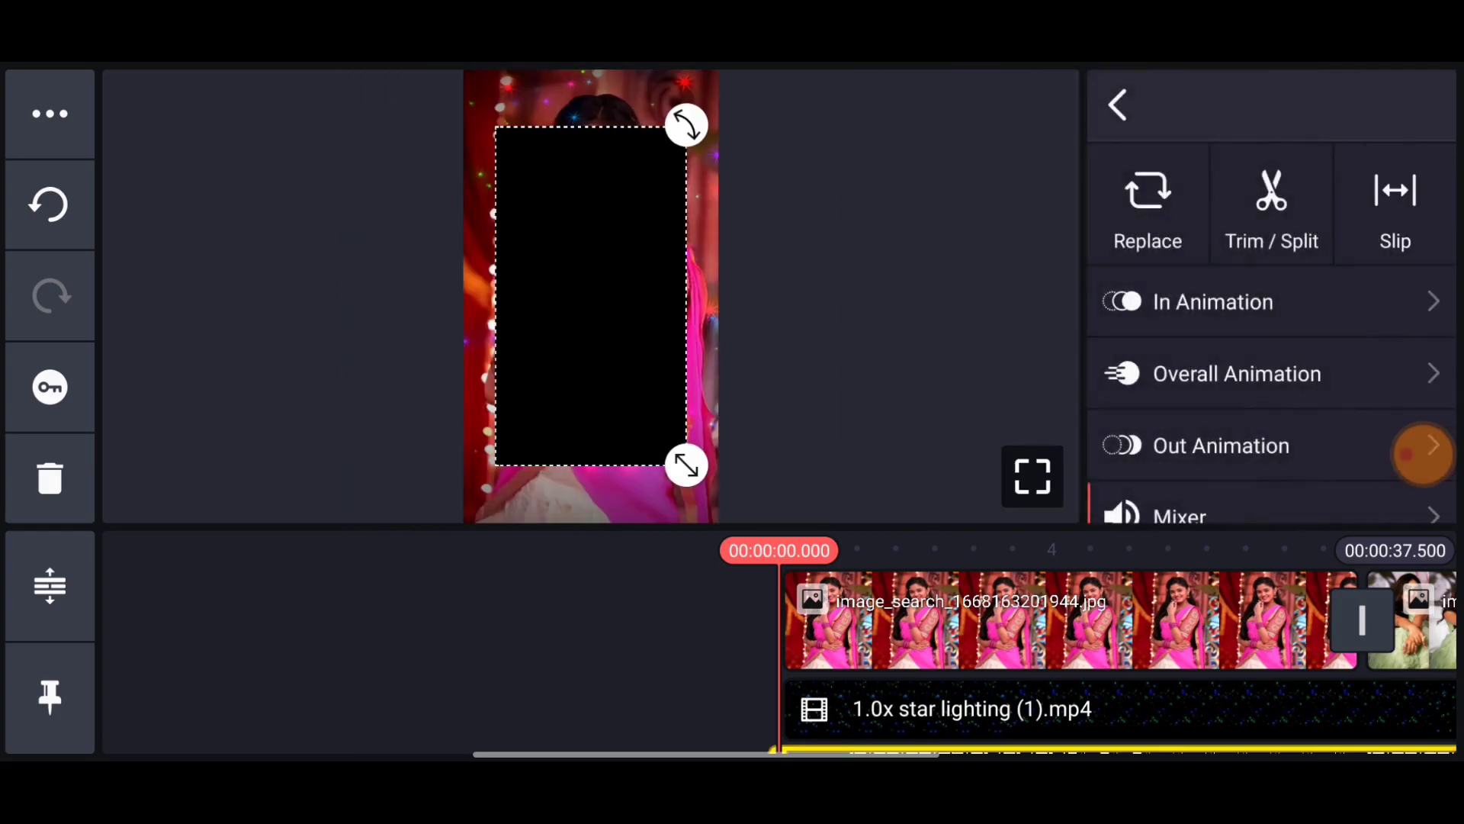
scroll(1224, 344, down, 5)
click(1209, 352)
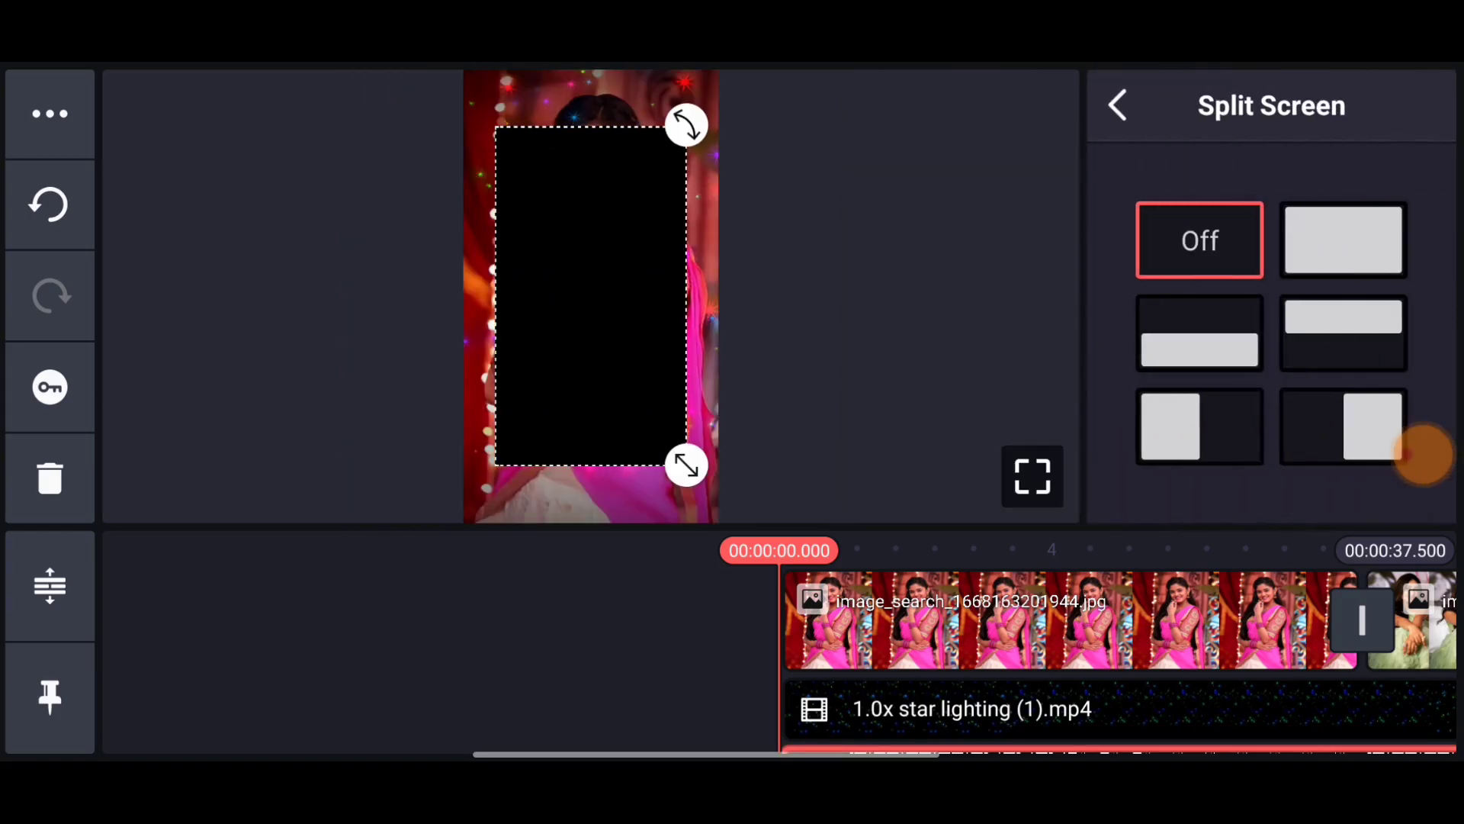
click(1343, 240)
key(Escape)
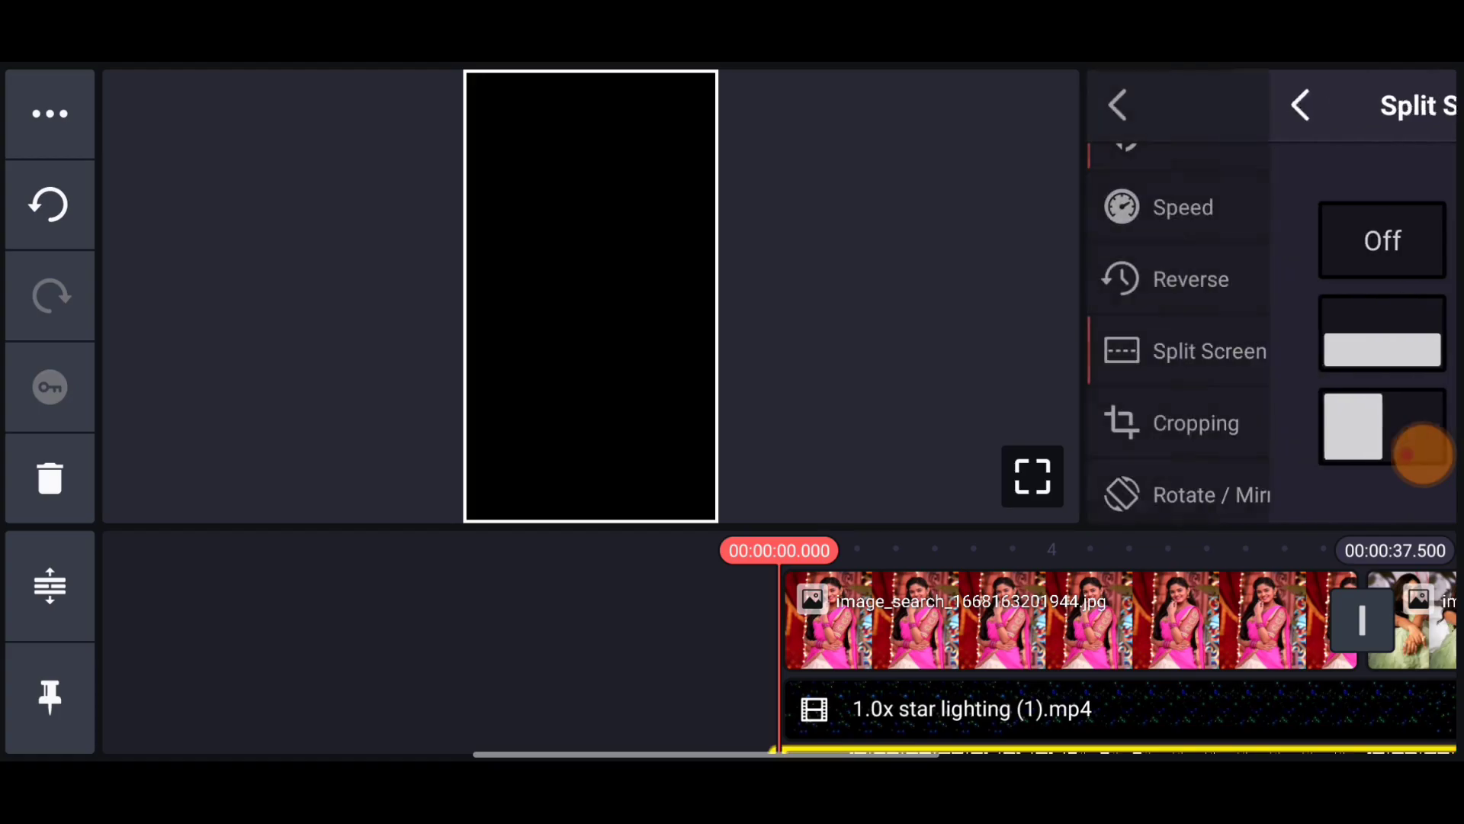
scroll(1270, 343, down, 5)
scroll(1270, 343, down, 5)
Blend the puzzle layer in Screen mode and play back the effect
click(1195, 261)
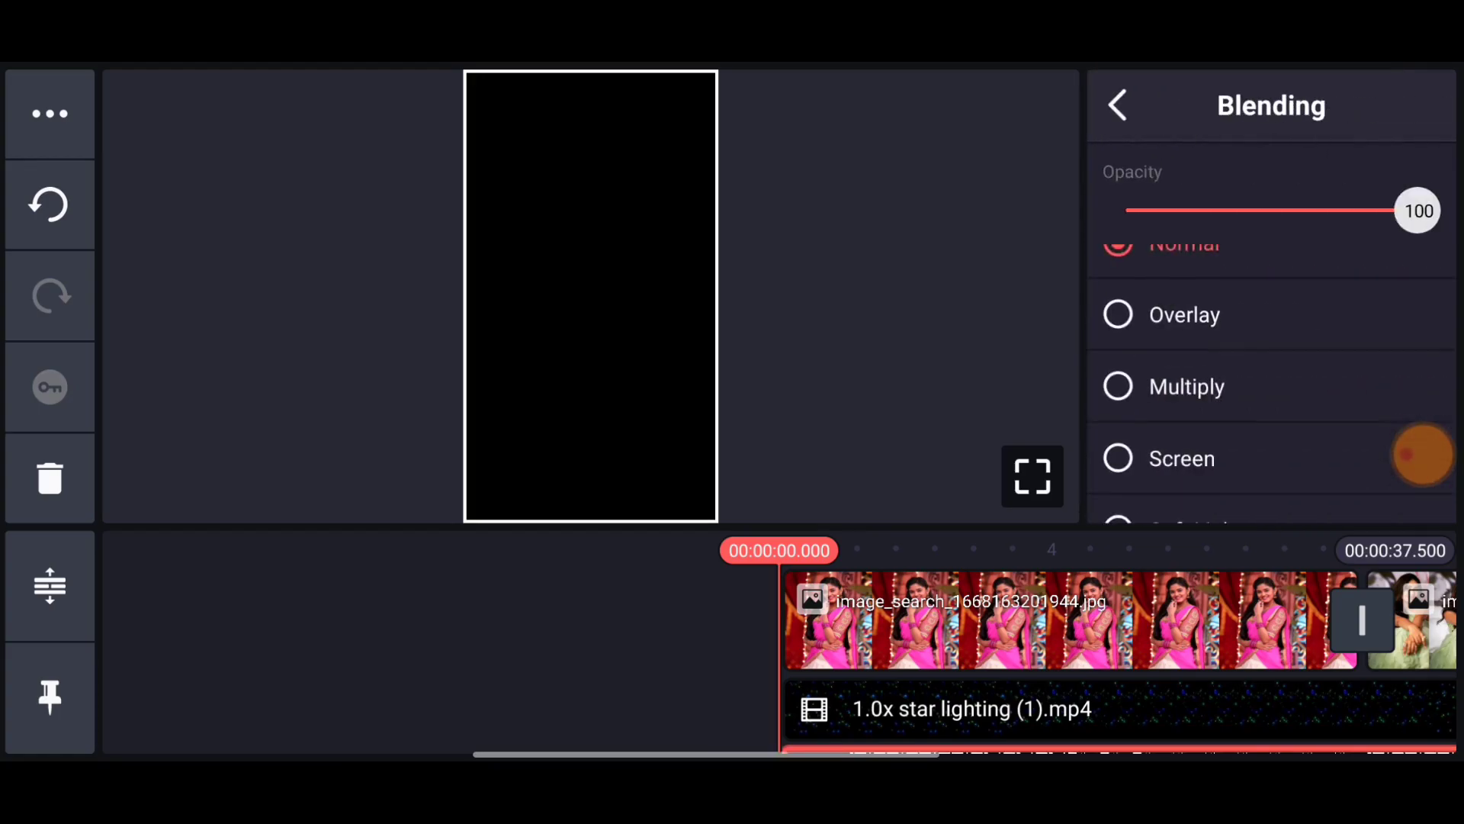
scroll(1270, 343, down, 1)
click(1118, 403)
key(Escape)
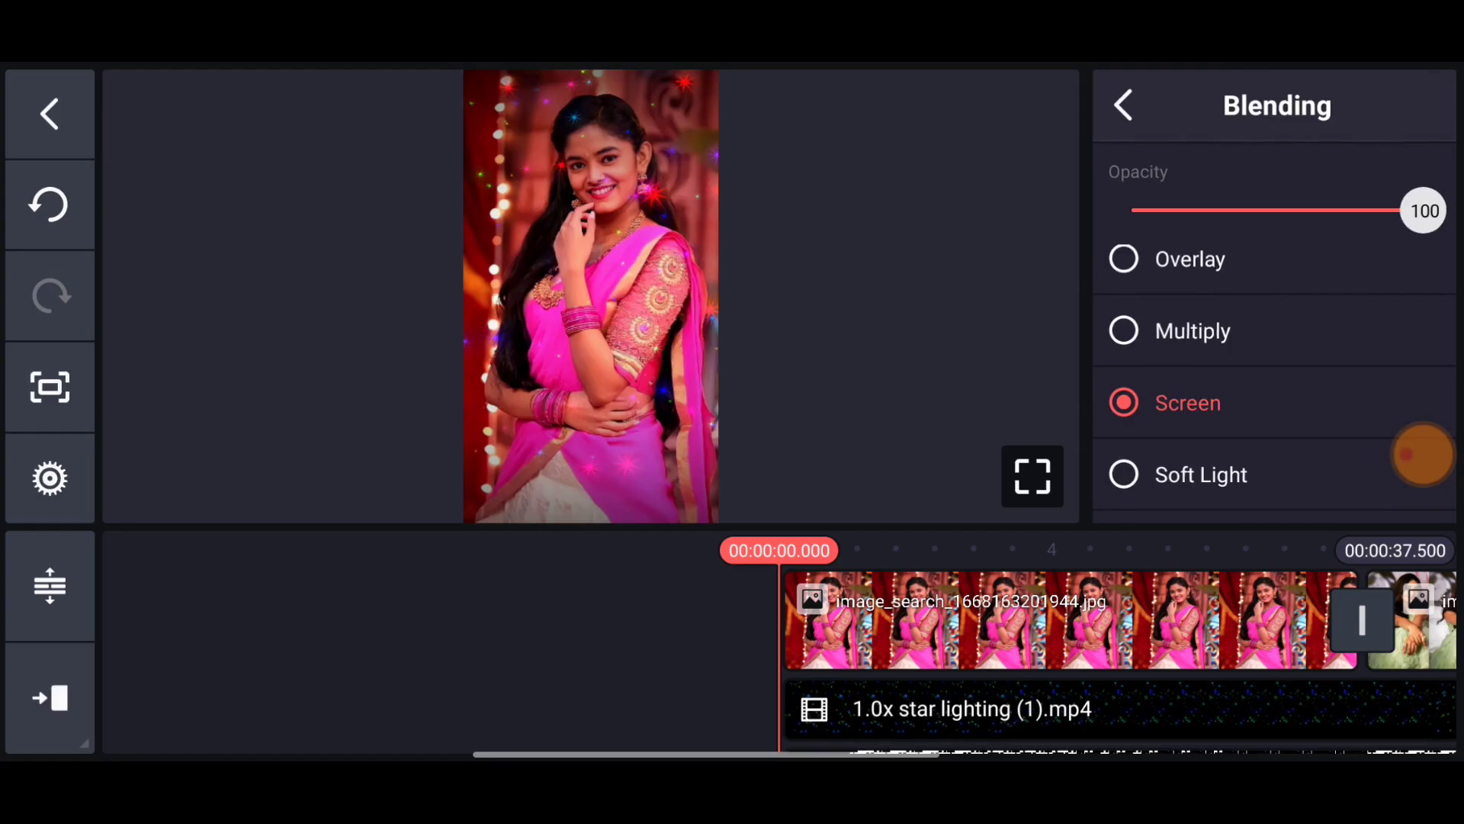
click(1414, 481)
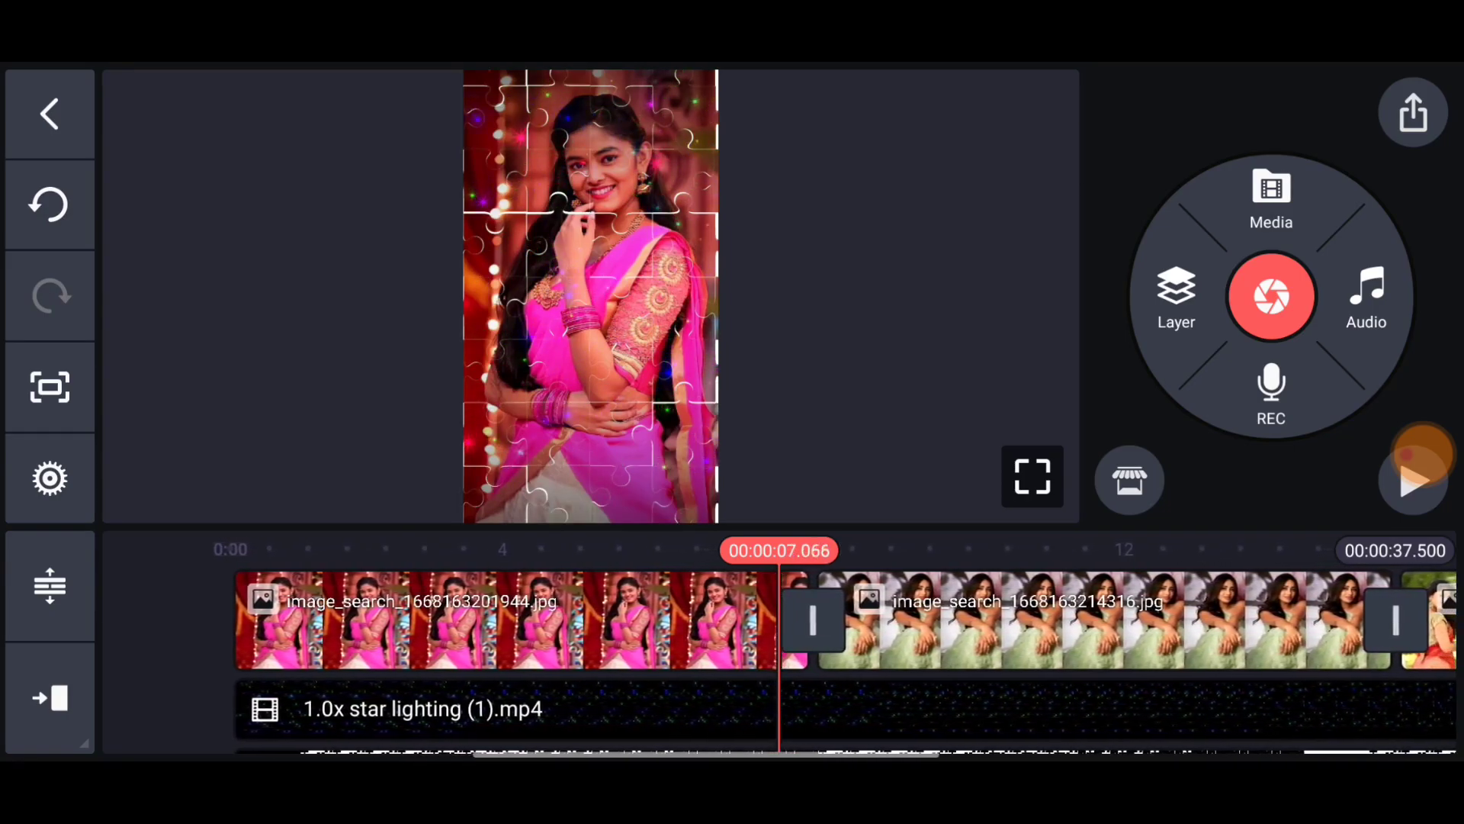
Trim the first pink-sari photo where its puzzle transition finishes and play back
drag(1031, 618, 1048, 618)
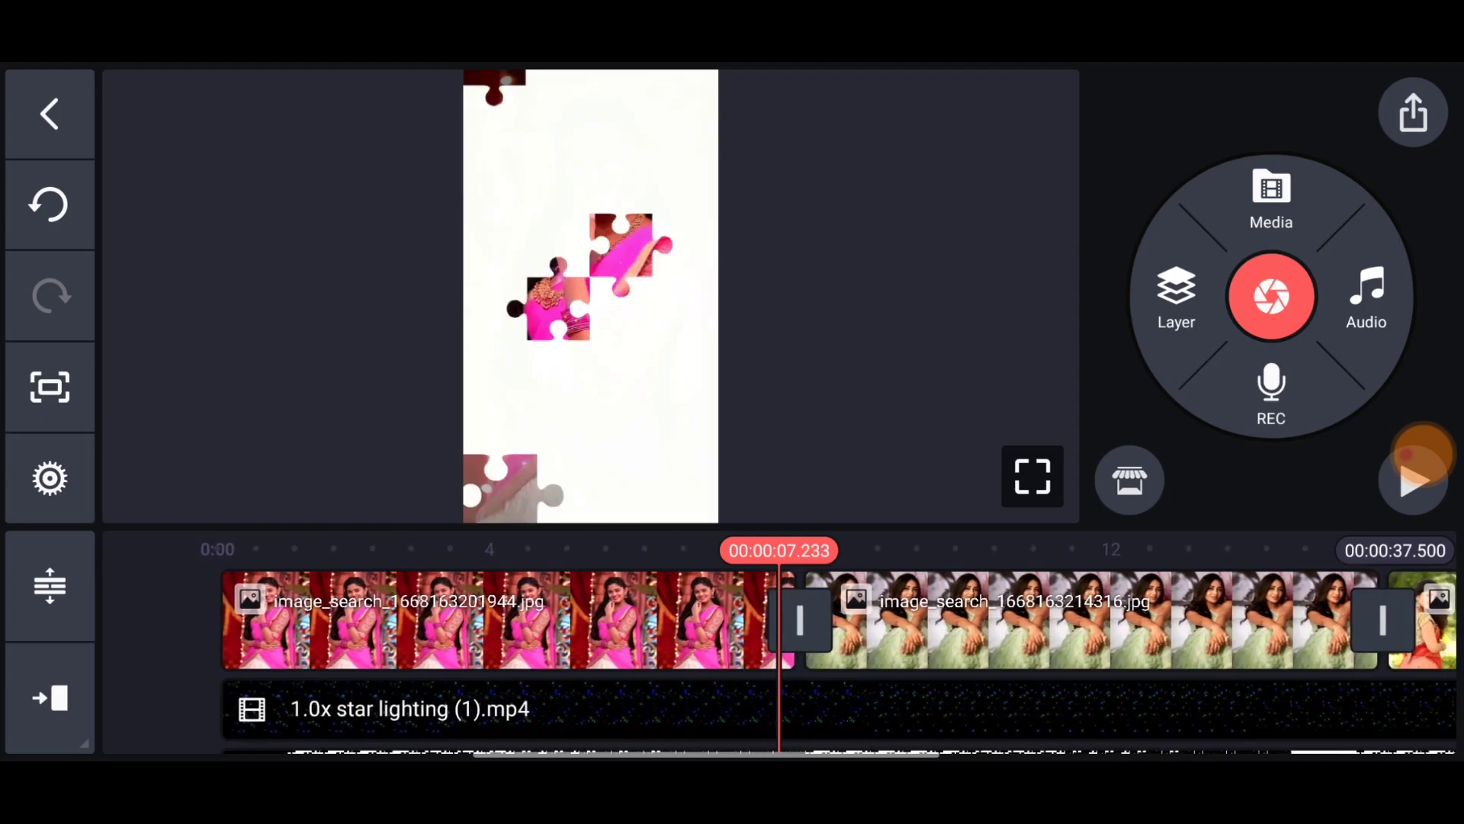
drag(686, 619, 684, 618)
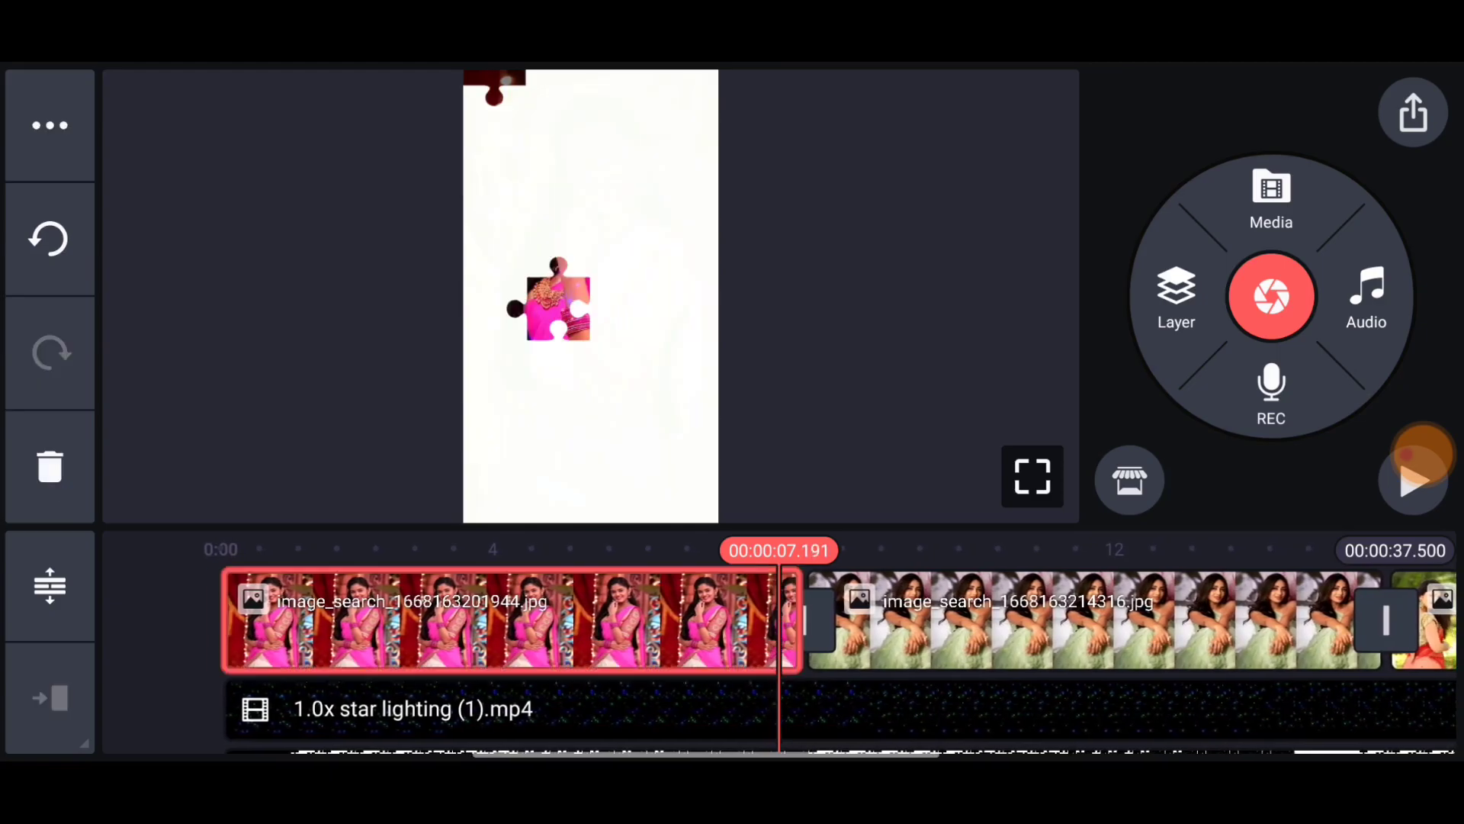
click(684, 618)
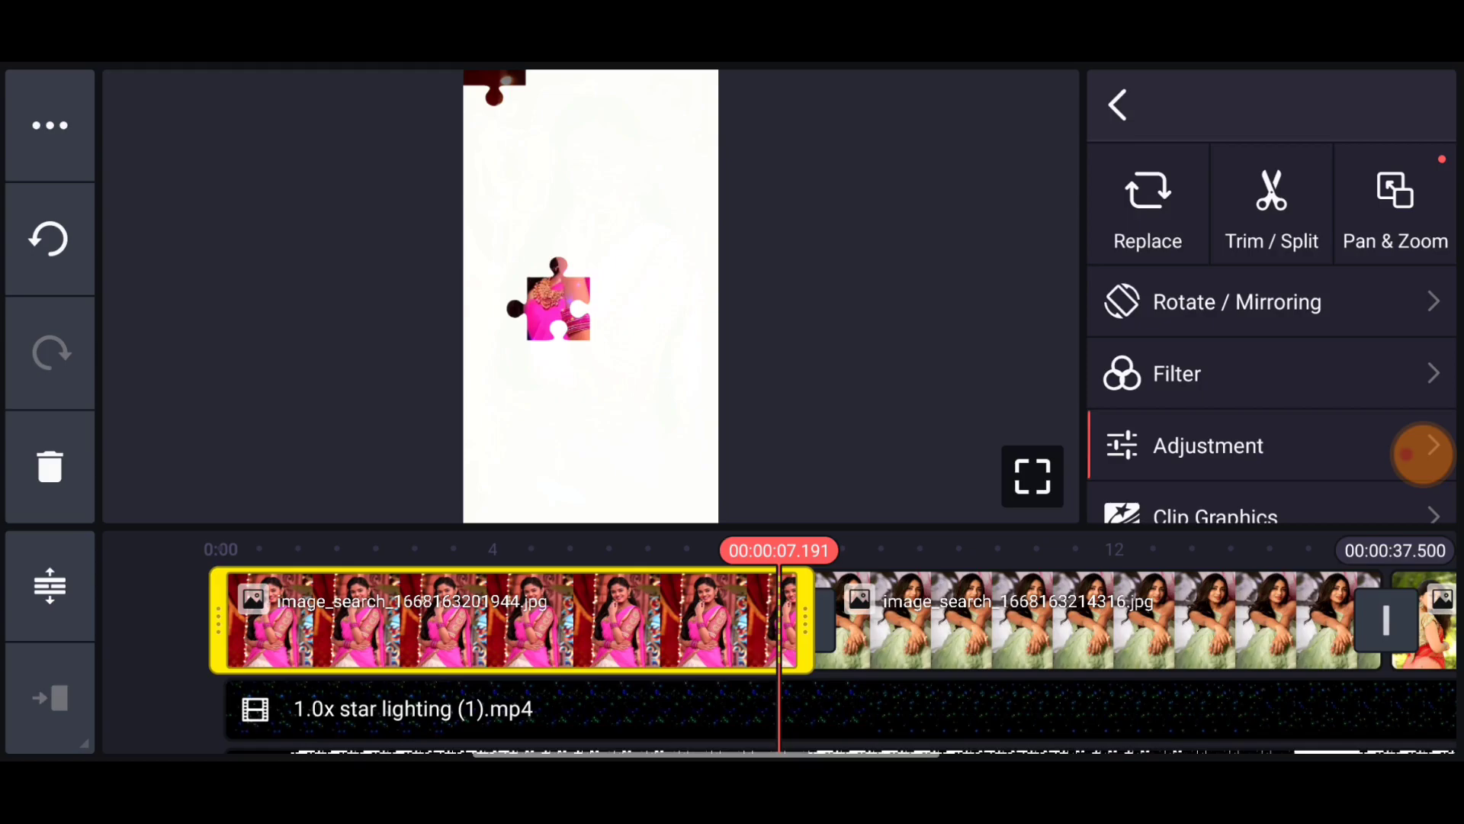
click(1271, 206)
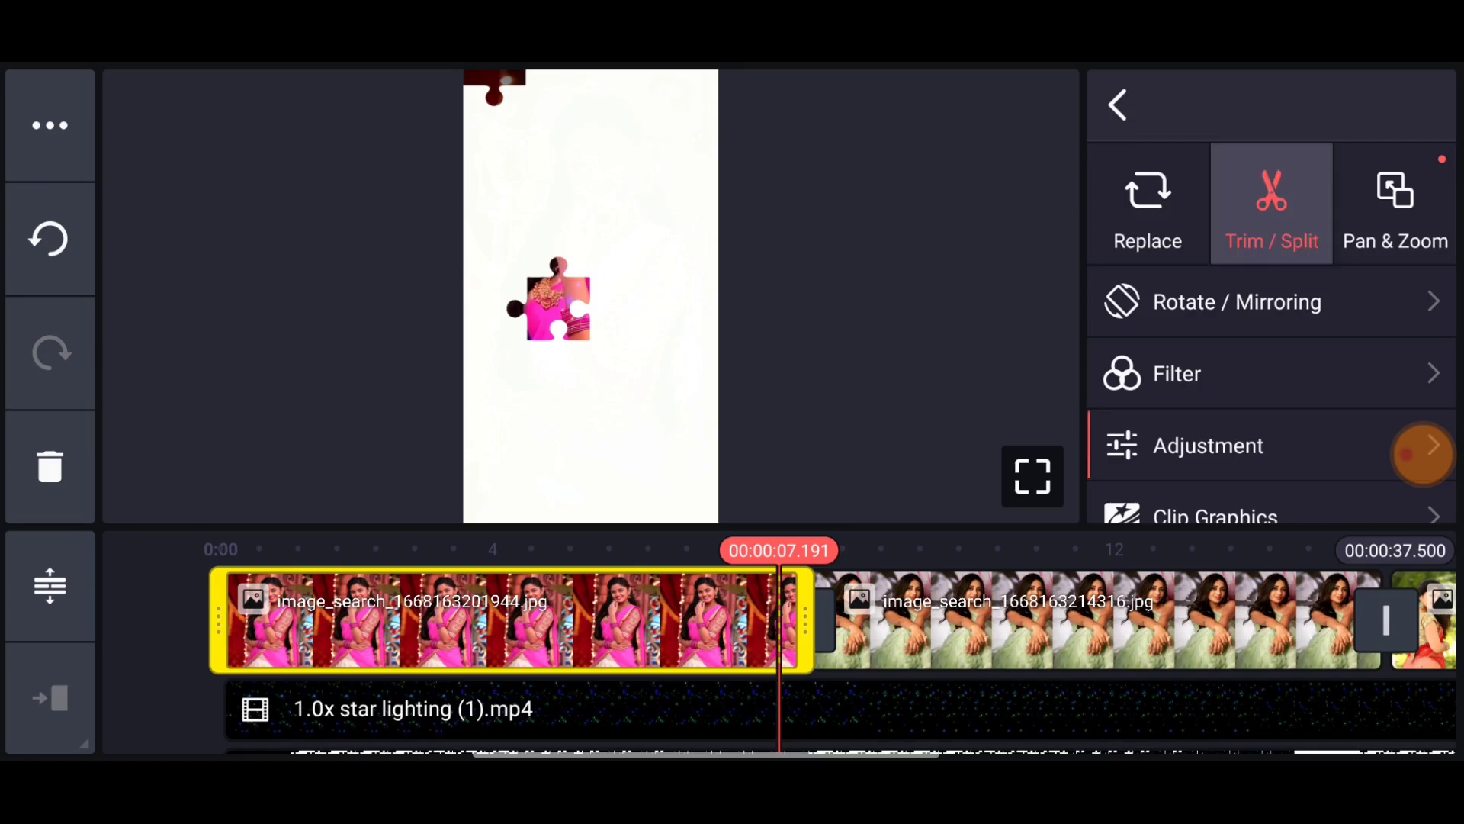
click(1201, 249)
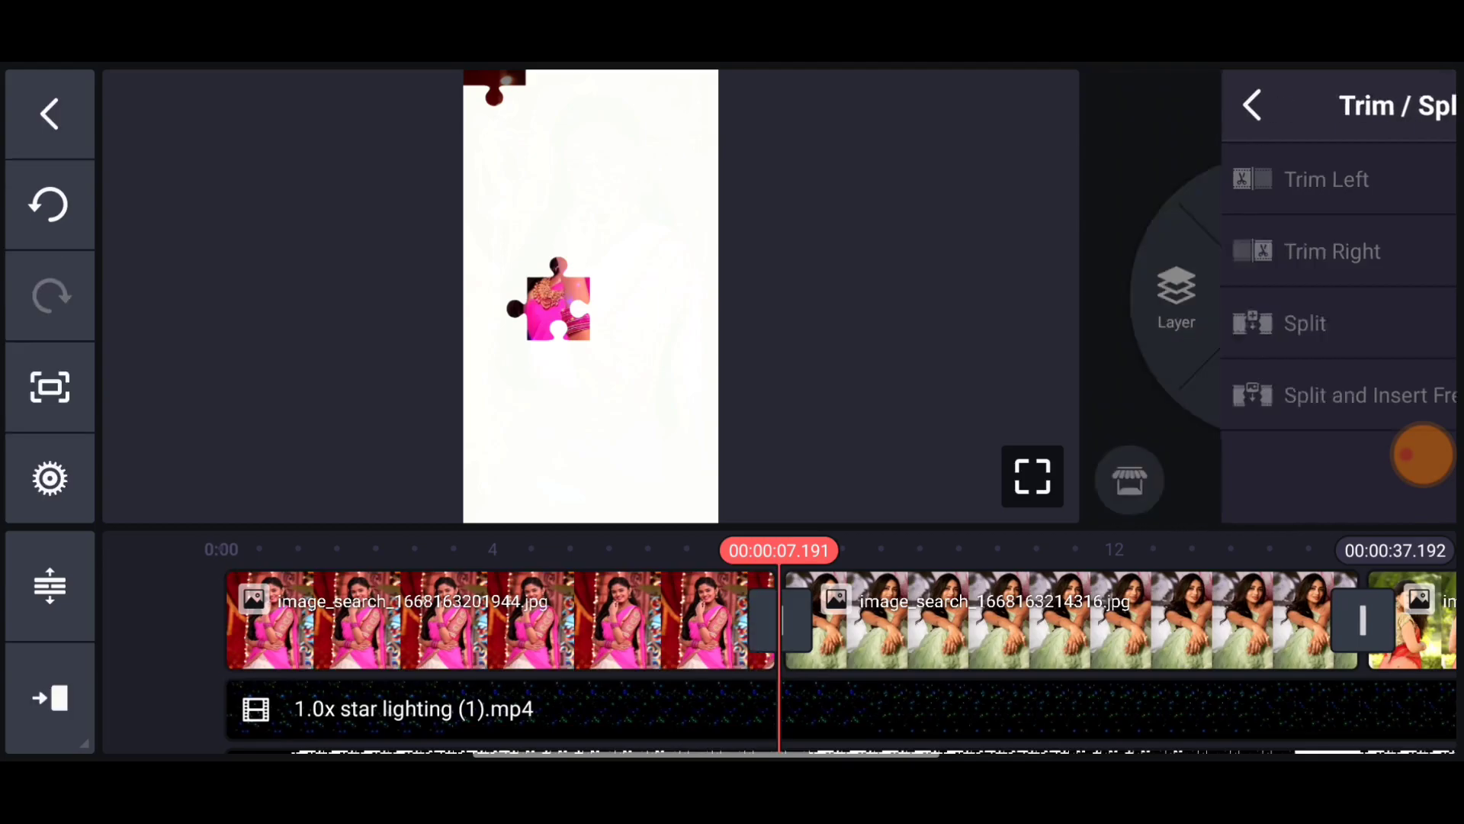
click(1416, 481)
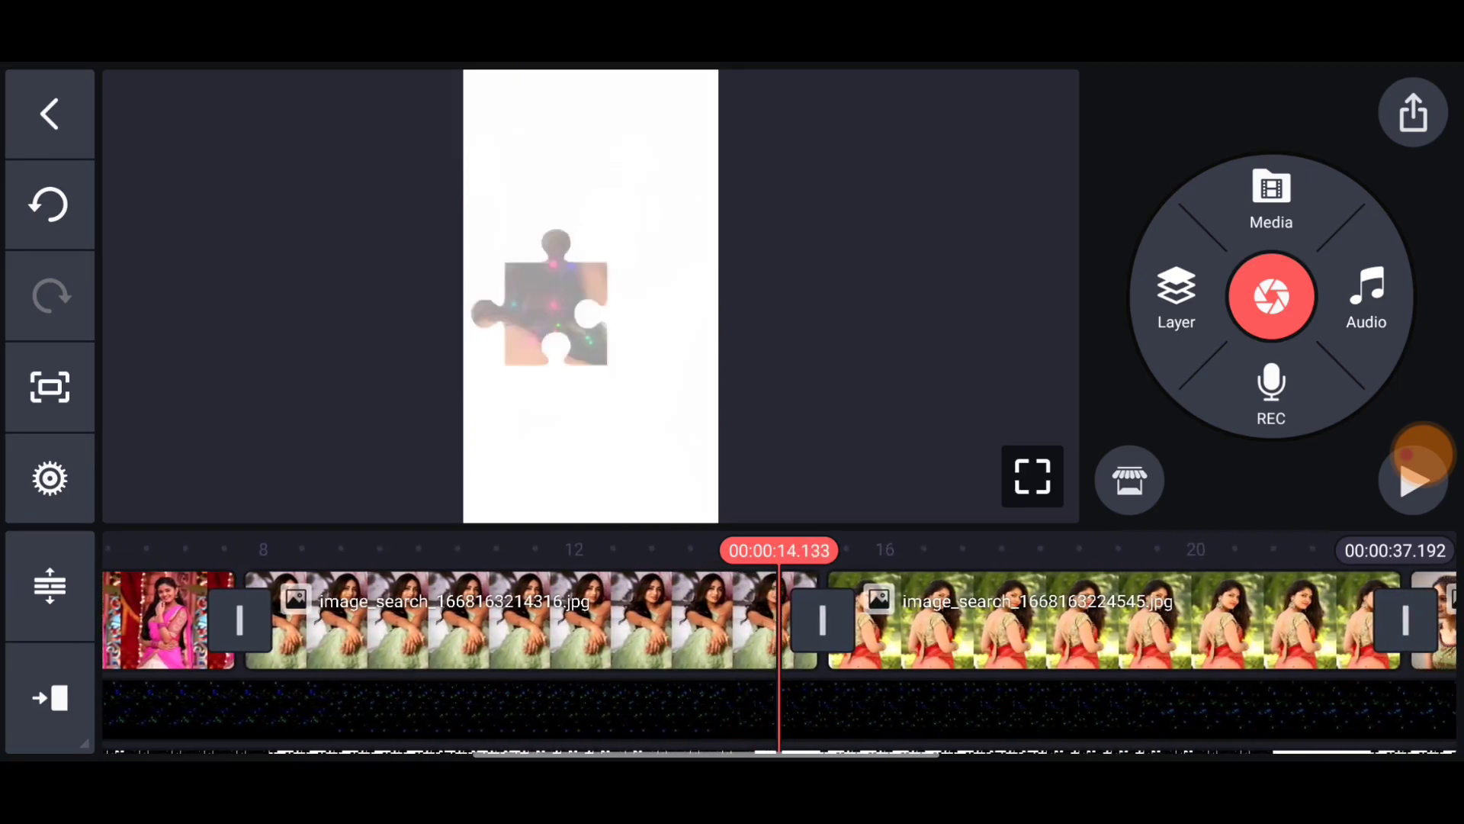
Trim the green-saree photo at the end of its transition and play back
drag(779, 618, 780, 617)
click(549, 618)
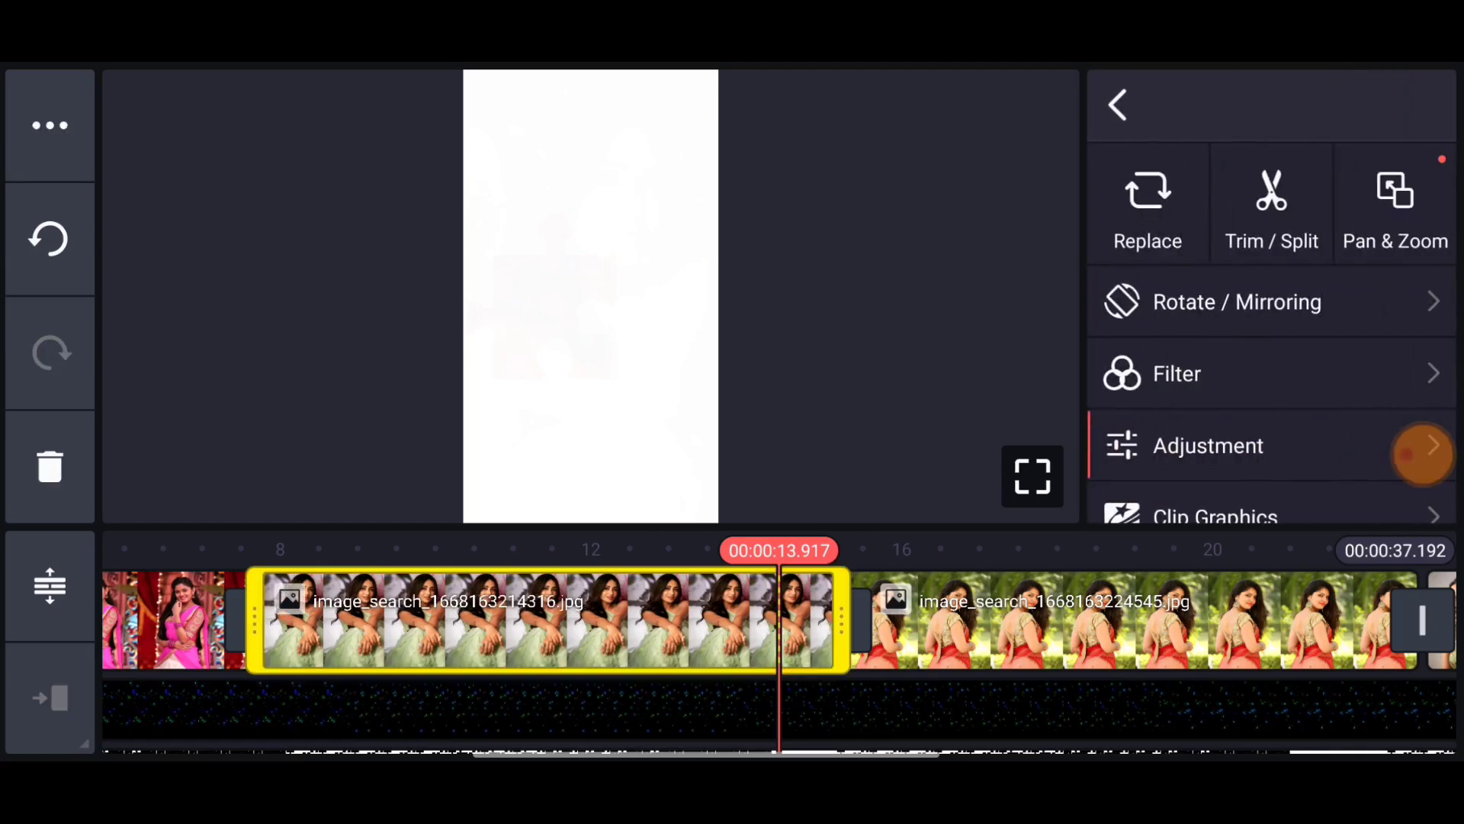
click(1271, 206)
click(1197, 248)
click(1415, 480)
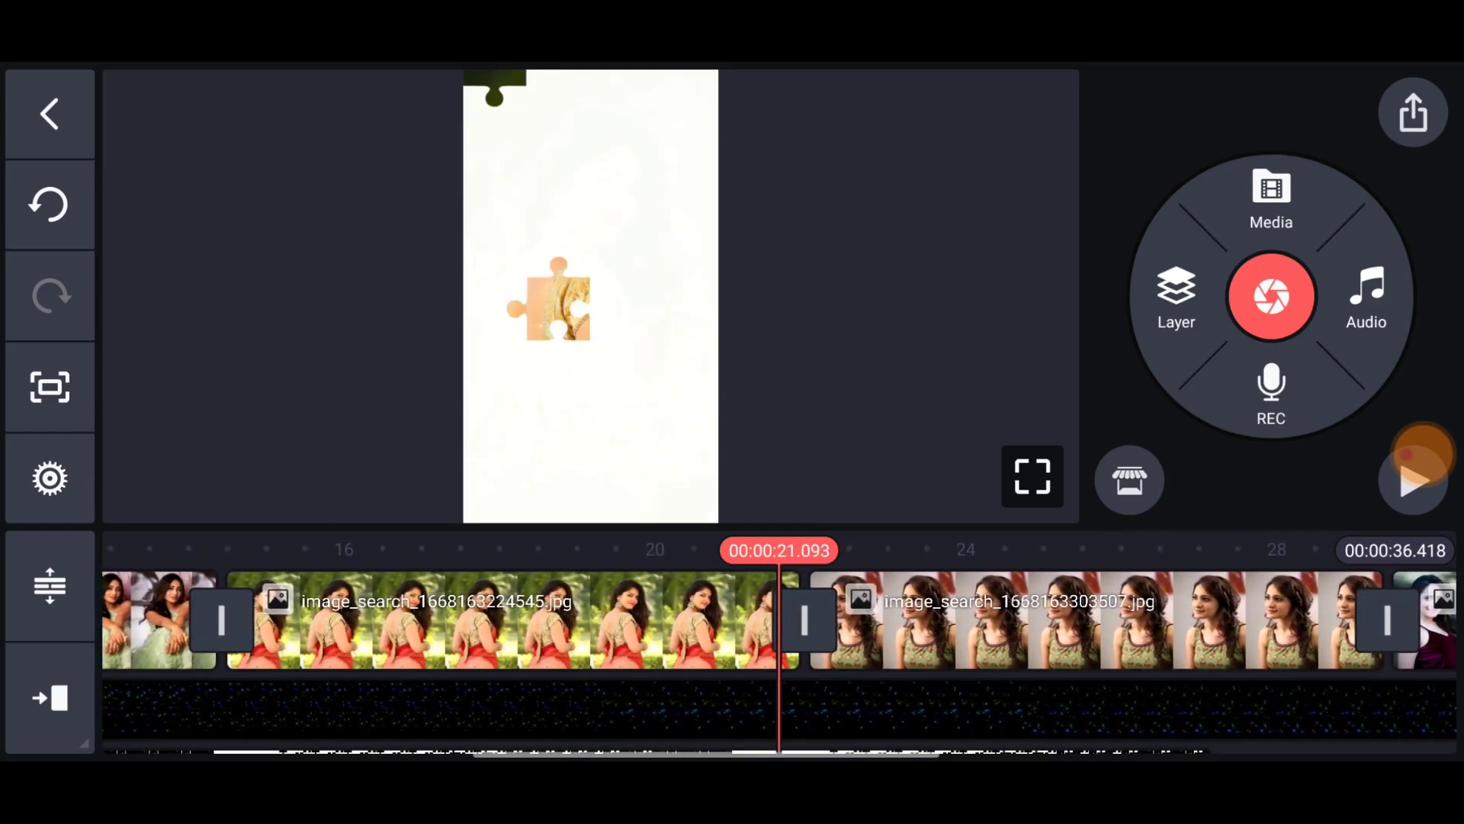
Split the selected clip and trim the green-dress photo at the playhead
click(1194, 320)
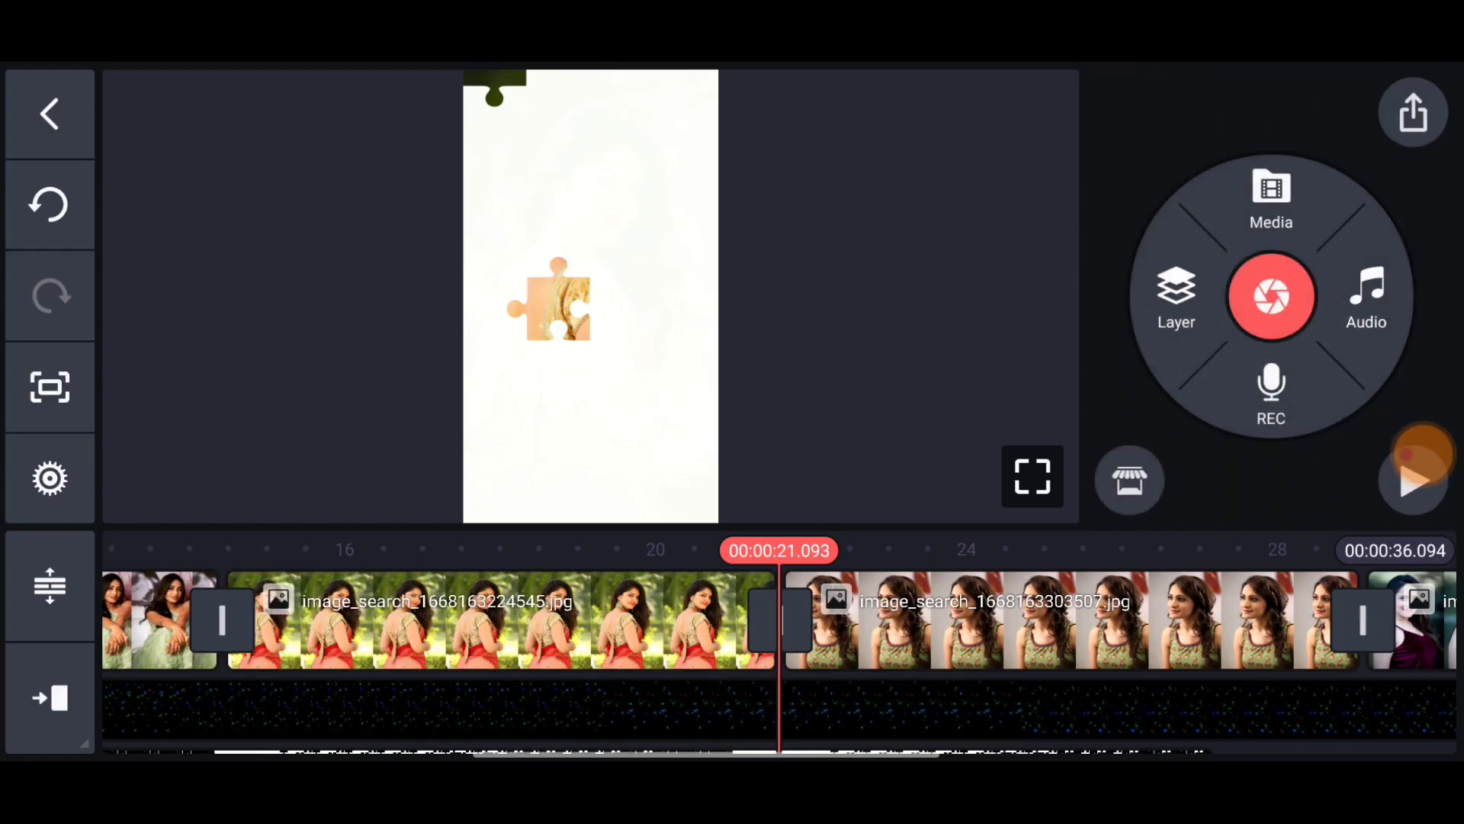
drag(801, 618, 597, 619)
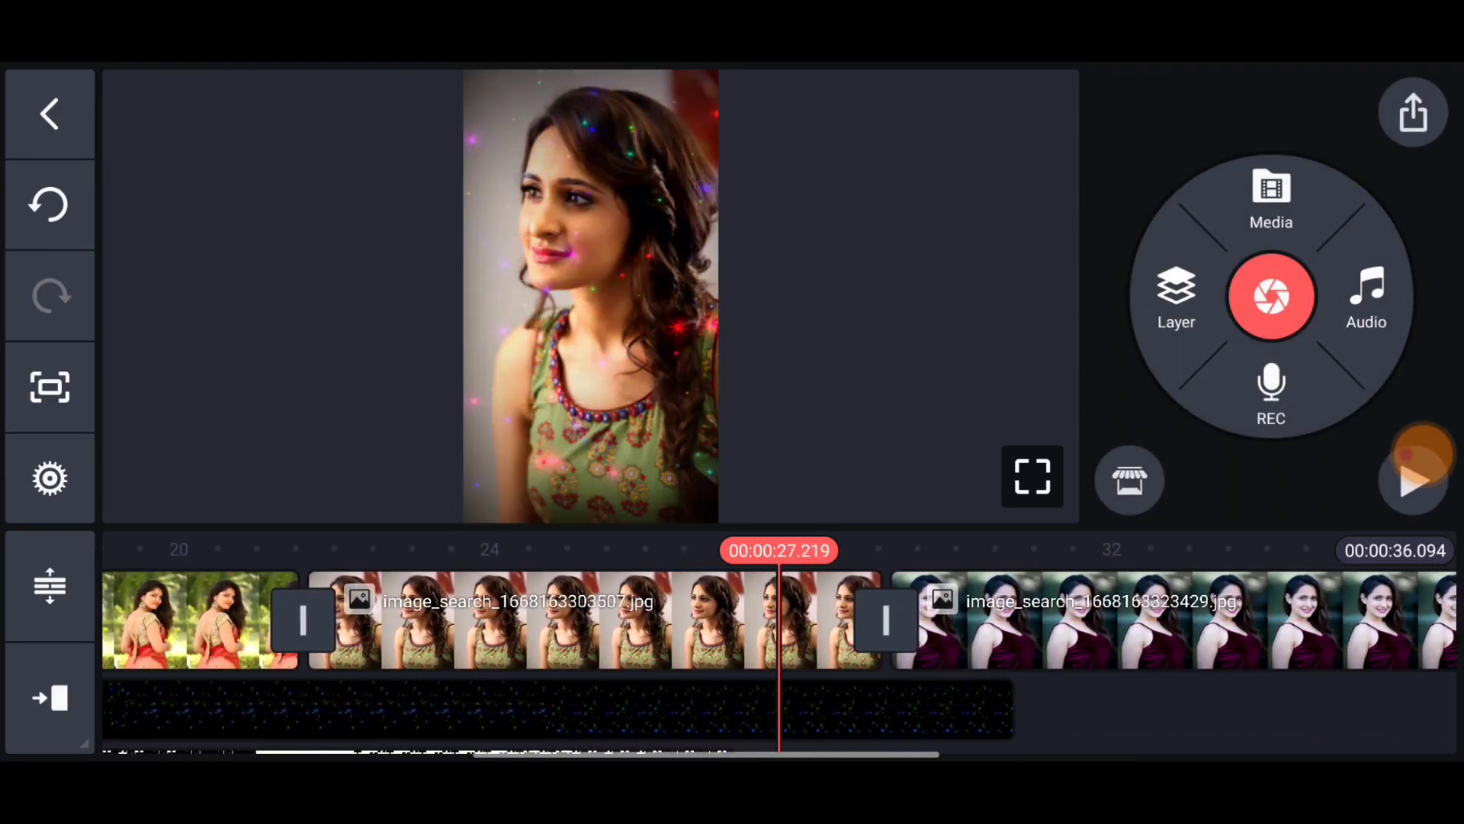
scroll(752, 641, left, 1)
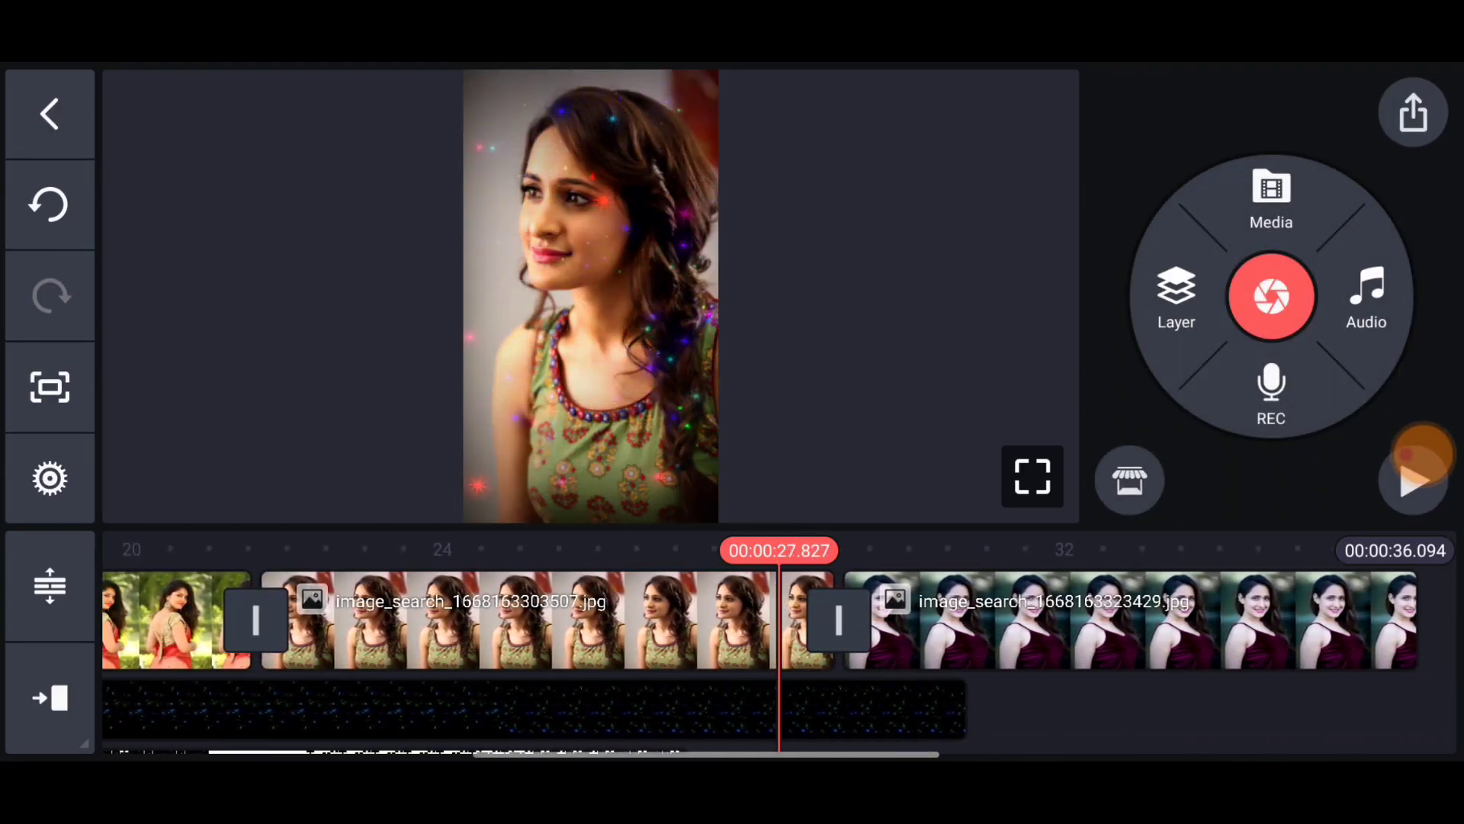
click(458, 686)
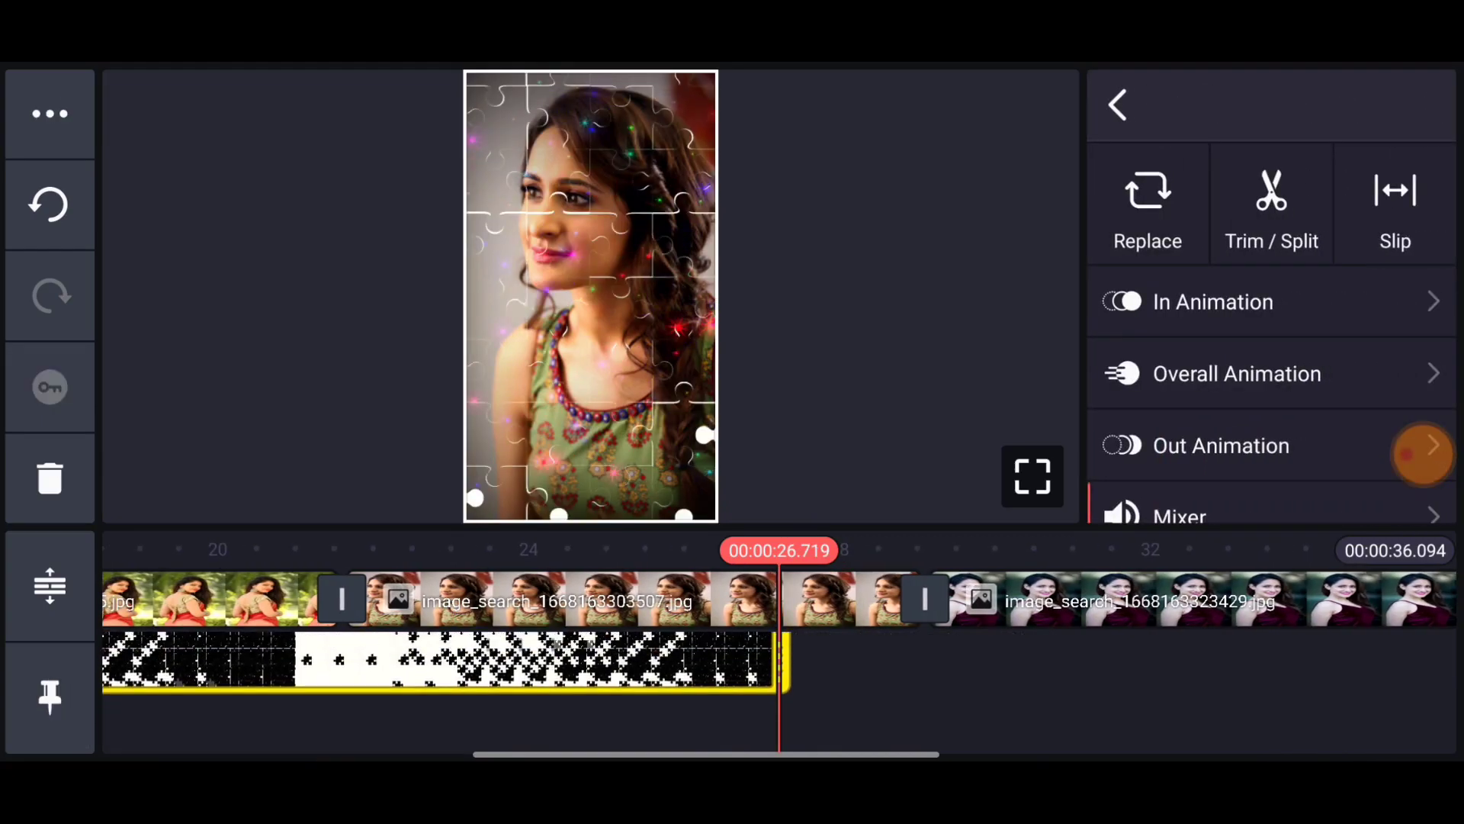
click(629, 606)
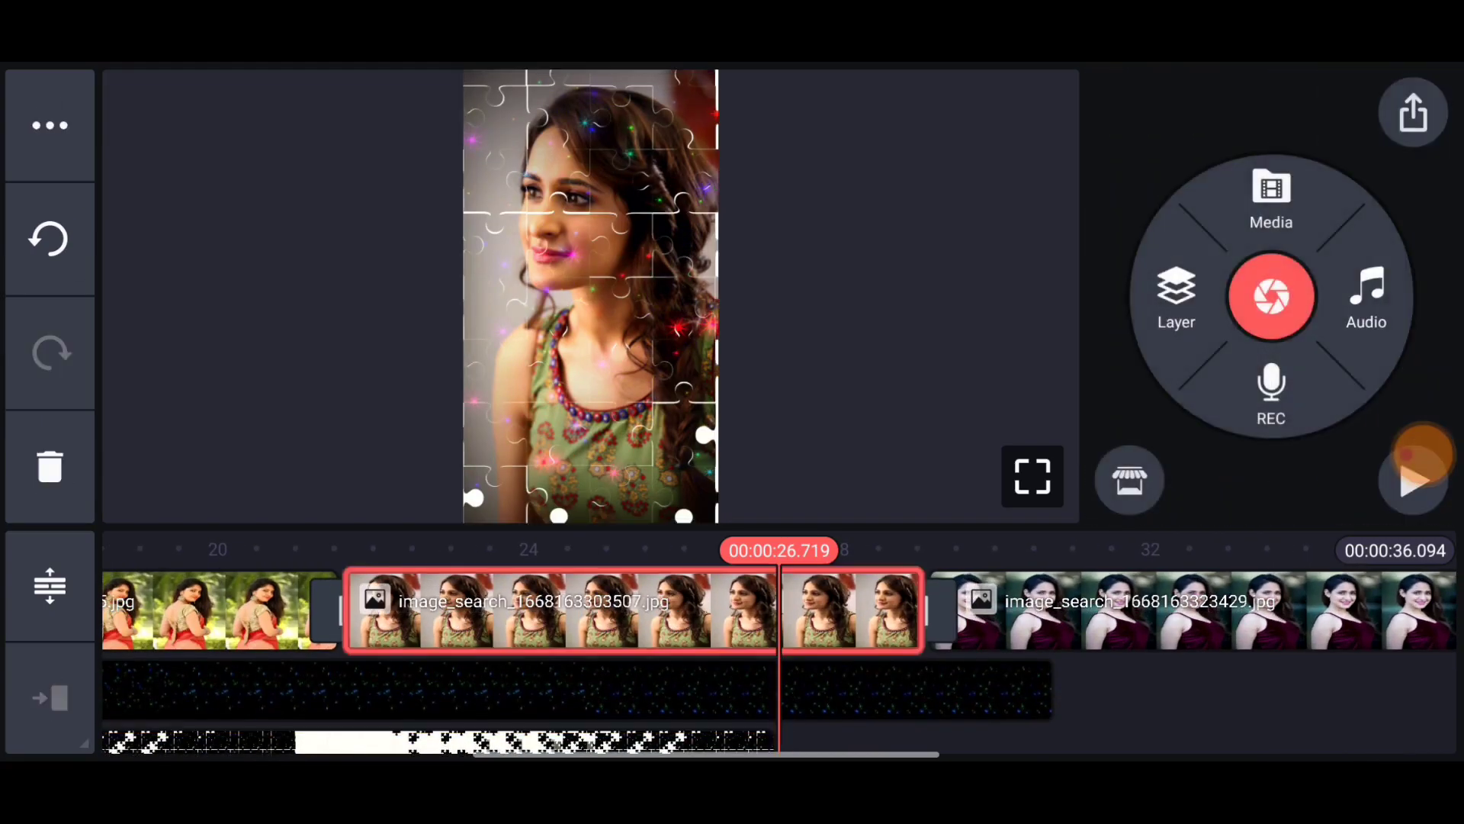
click(1271, 205)
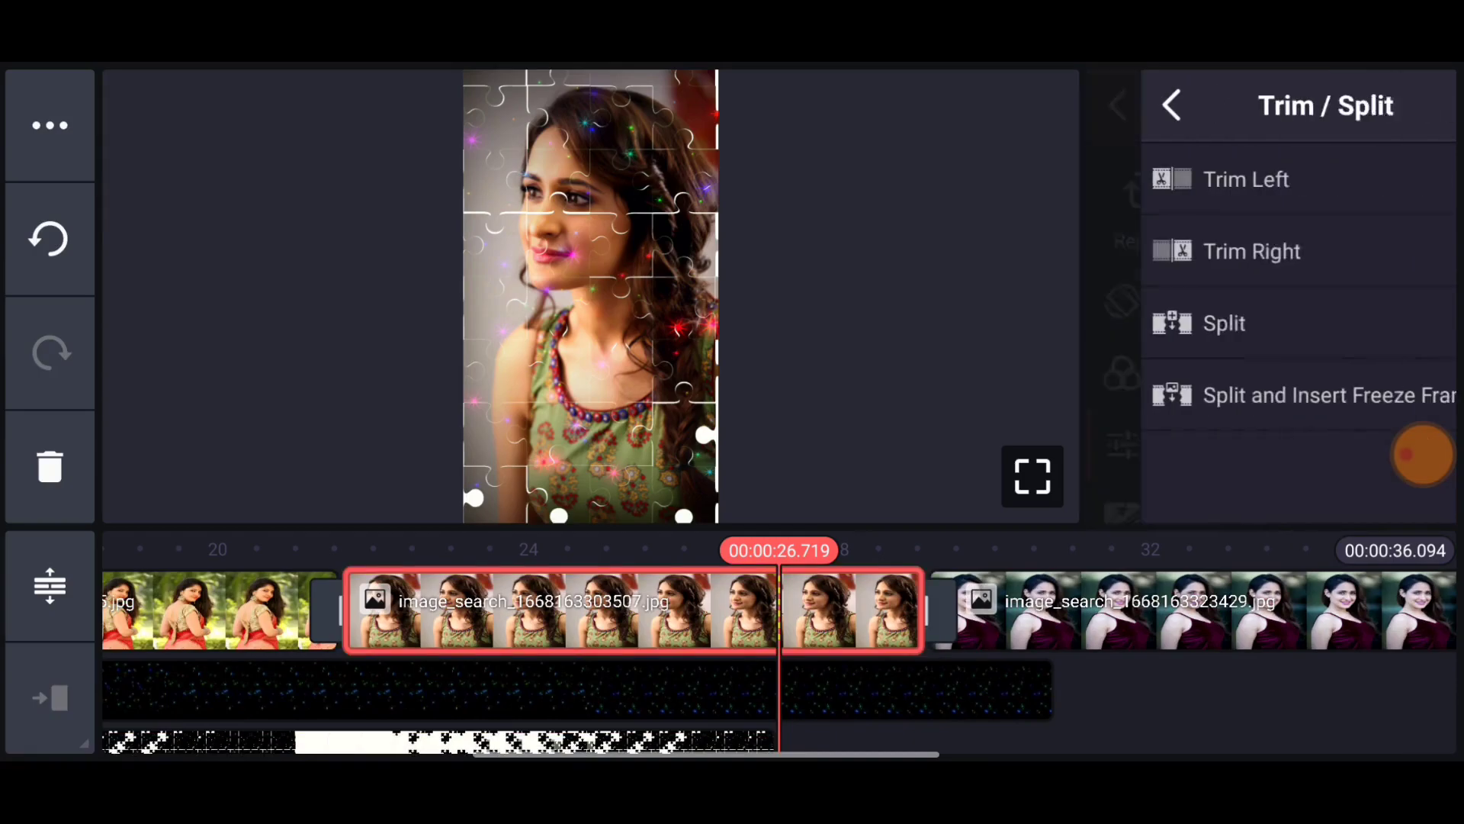
click(1118, 105)
Delete the final photo clip, ending the slideshow at 26.72 seconds
click(1076, 612)
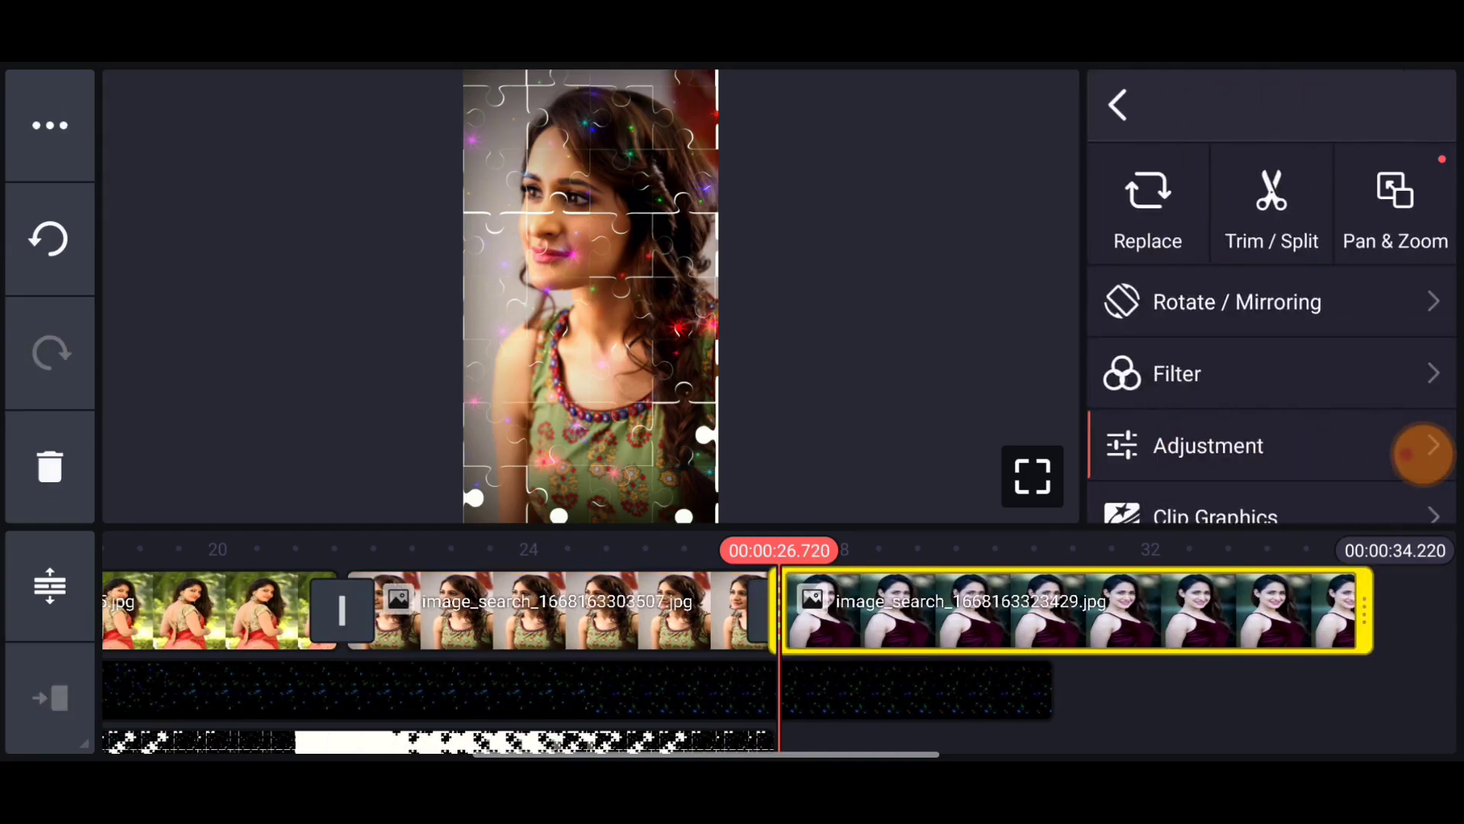
click(50, 466)
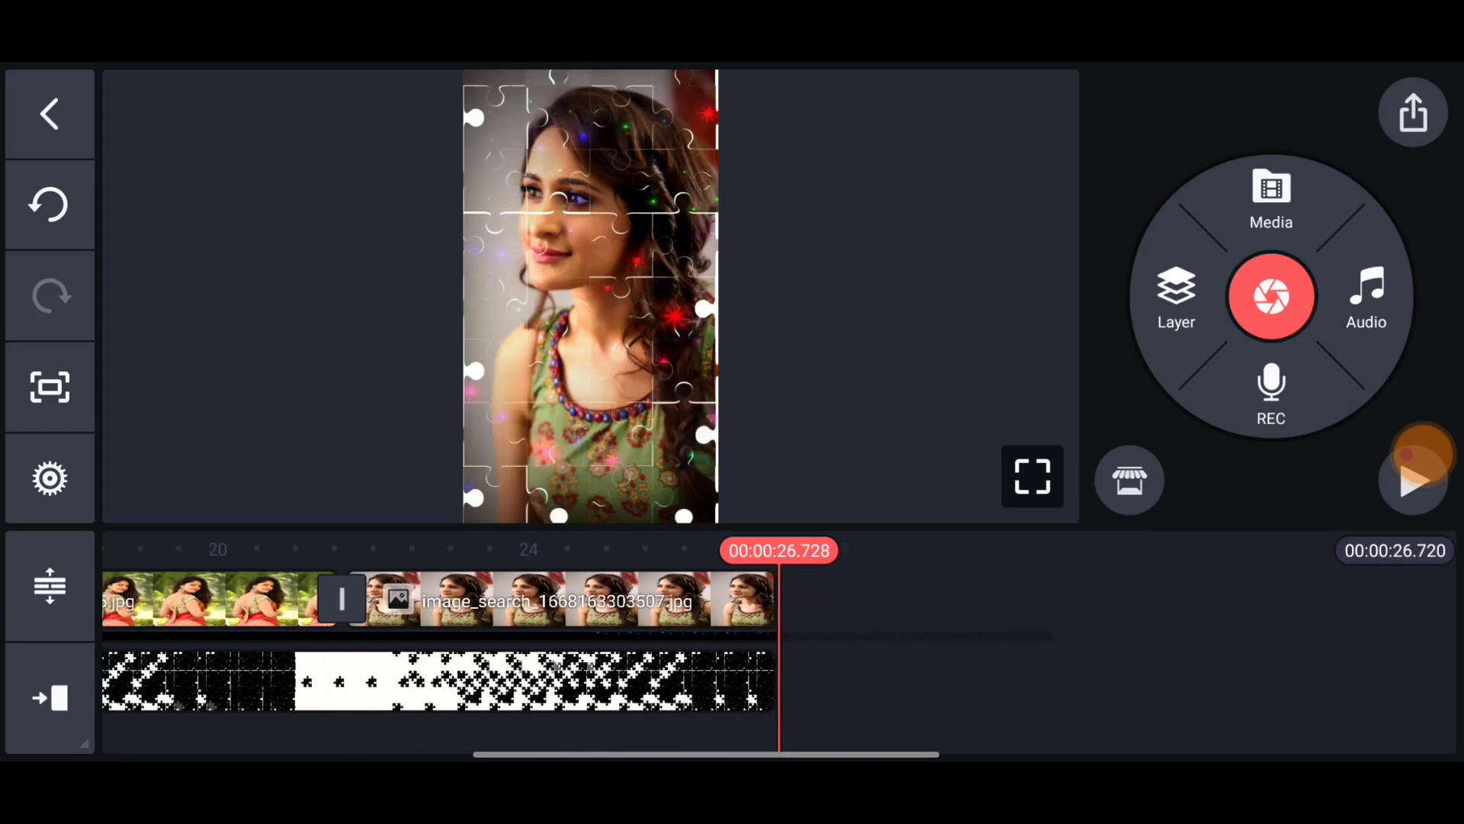
drag(344, 601, 1021, 601)
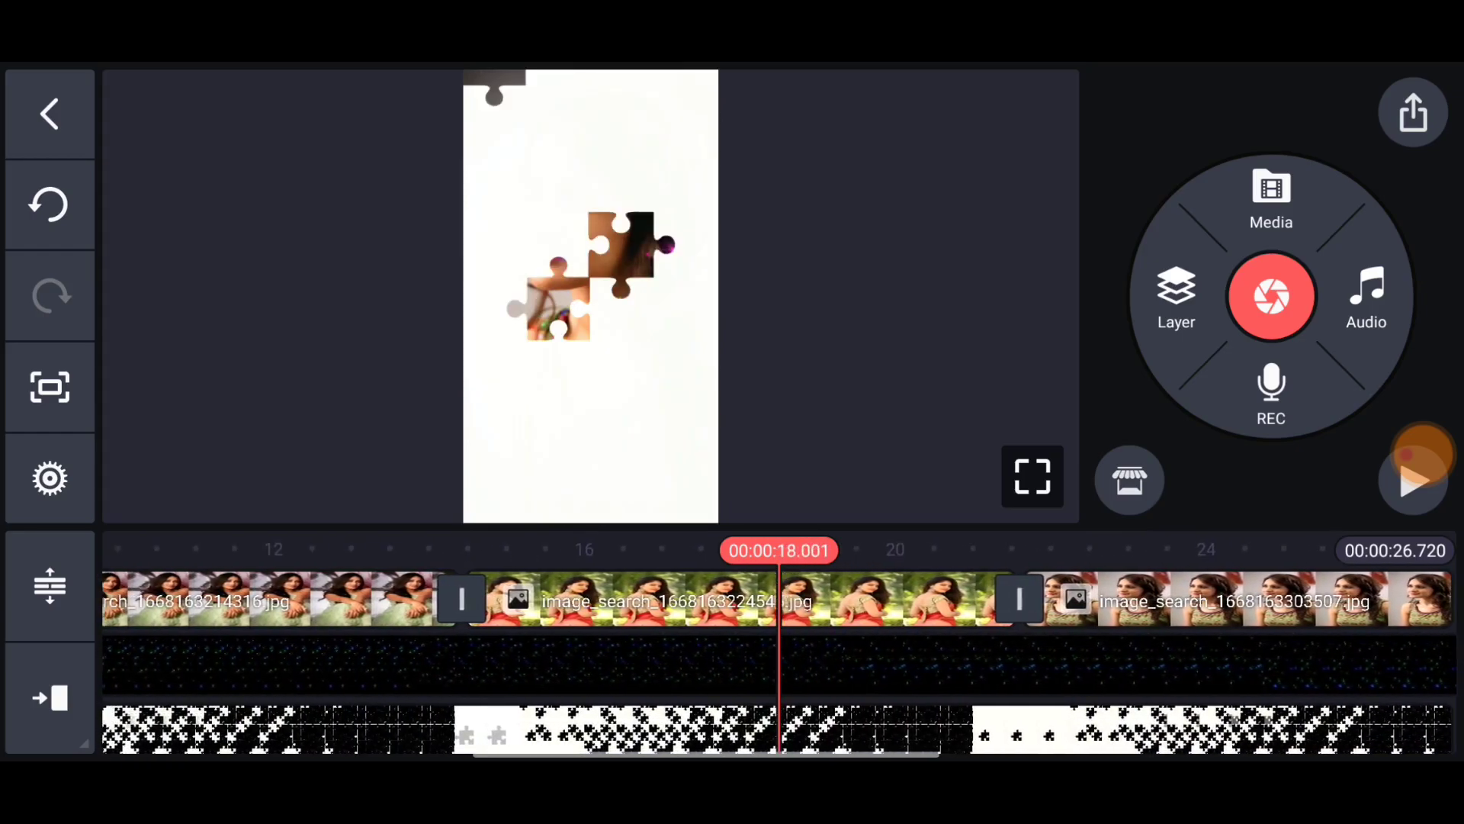
drag(457, 600, 733, 601)
drag(458, 601, 835, 600)
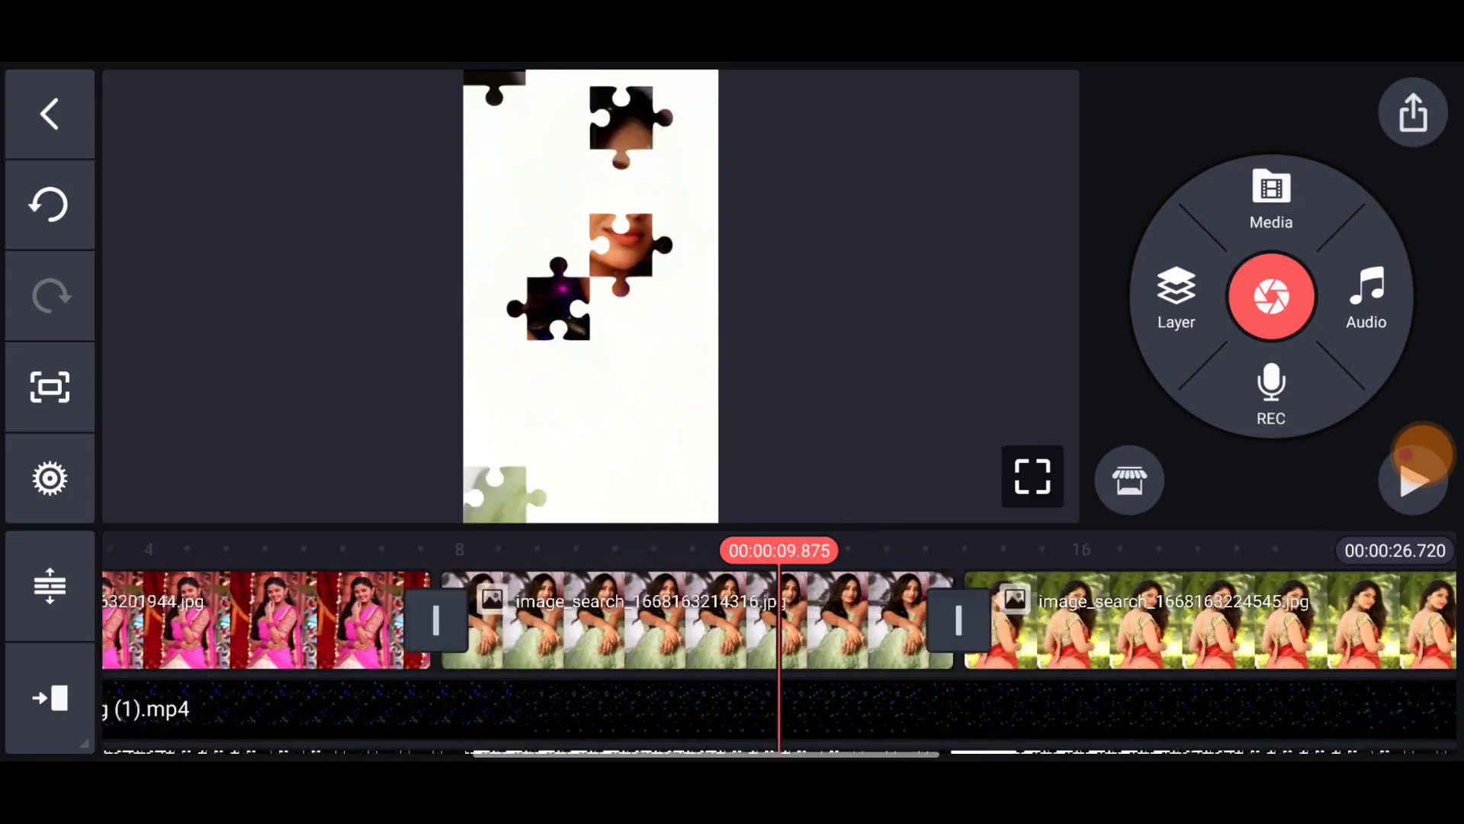
Scrub the timeline back through the puzzle transitions to 0:00
drag(1030, 617, 344, 618)
drag(458, 619, 779, 617)
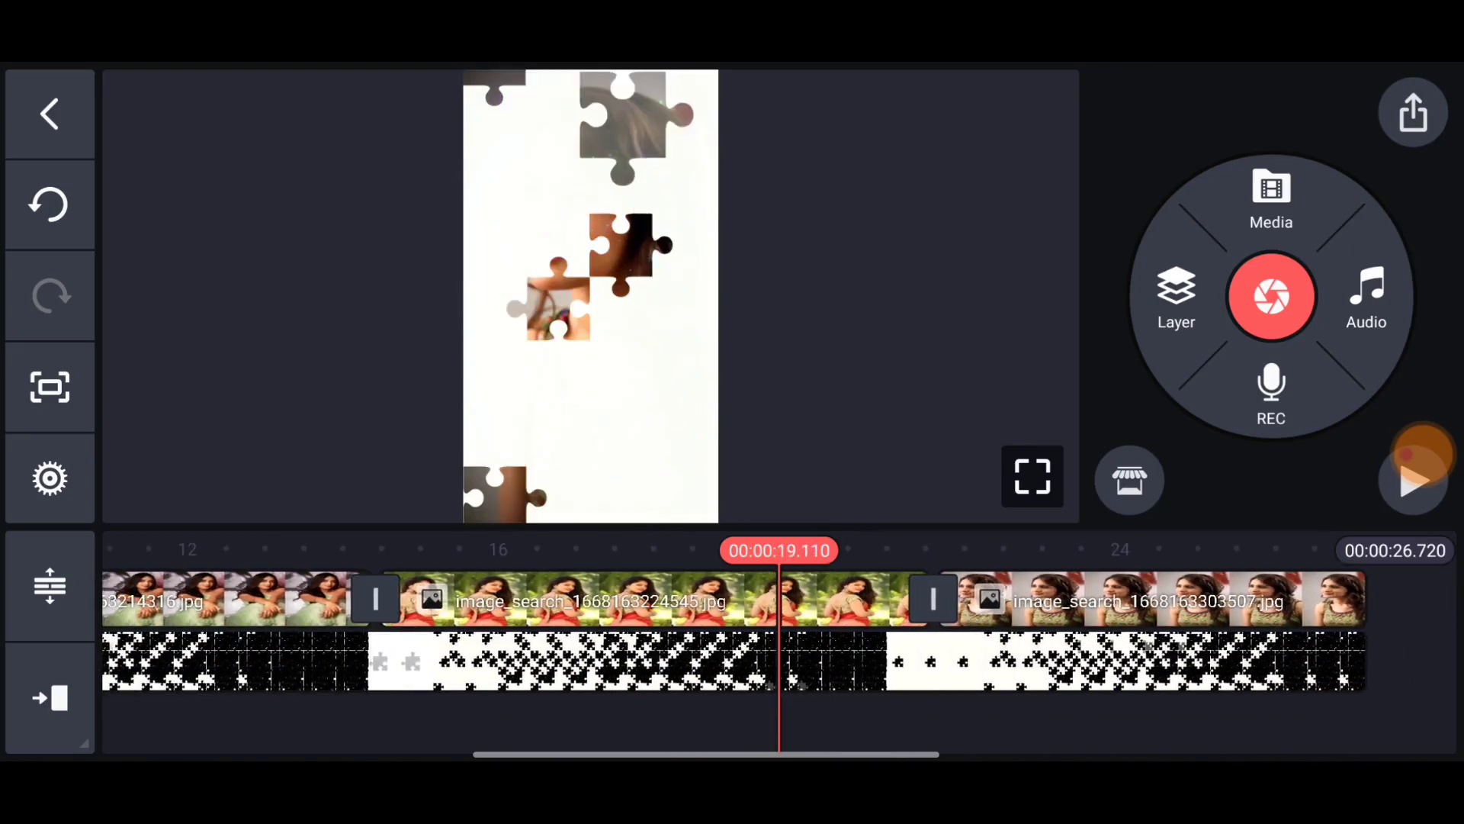
drag(400, 618, 976, 618)
drag(457, 618, 707, 619)
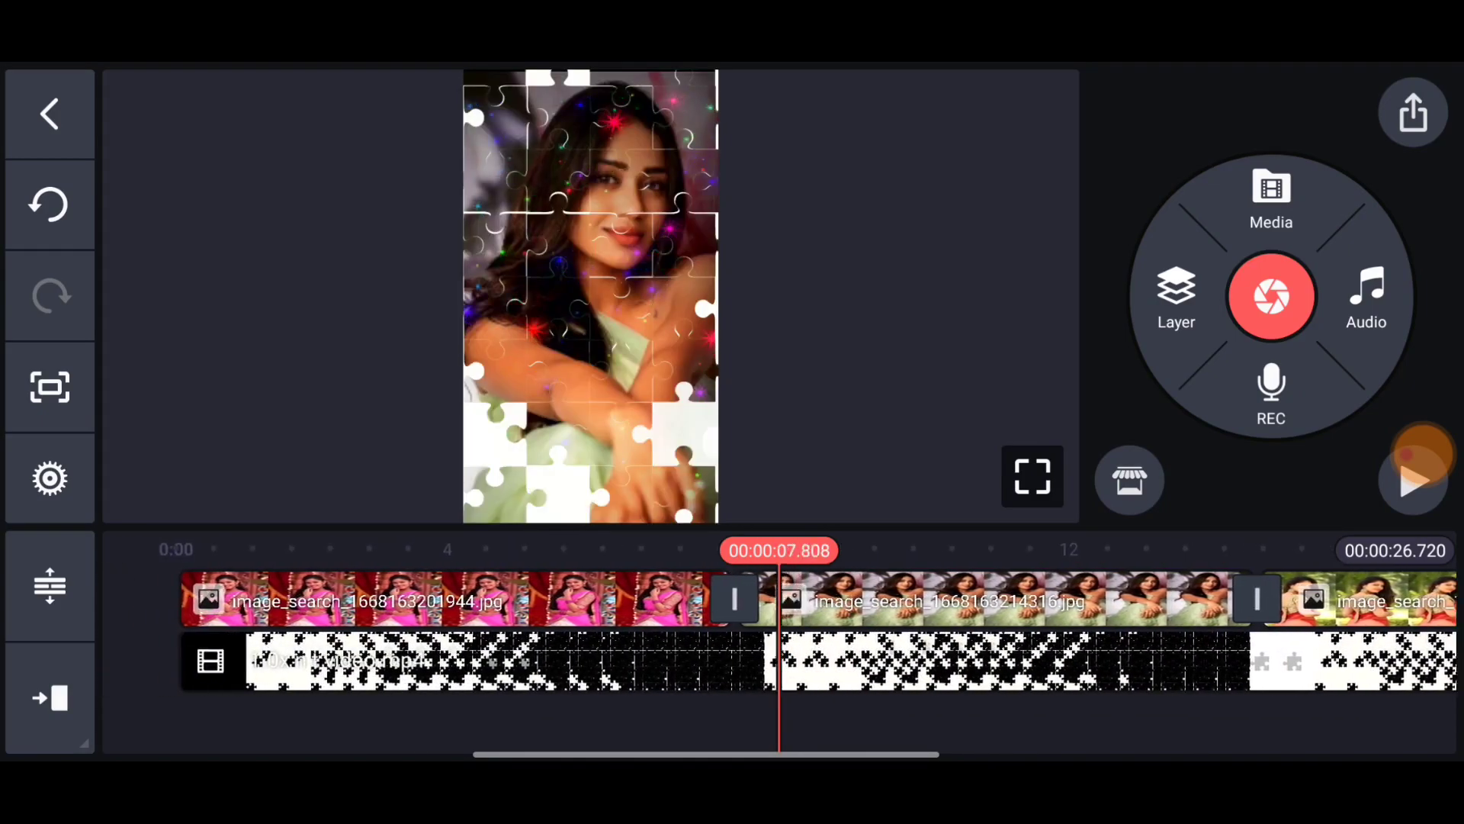
drag(343, 618, 893, 618)
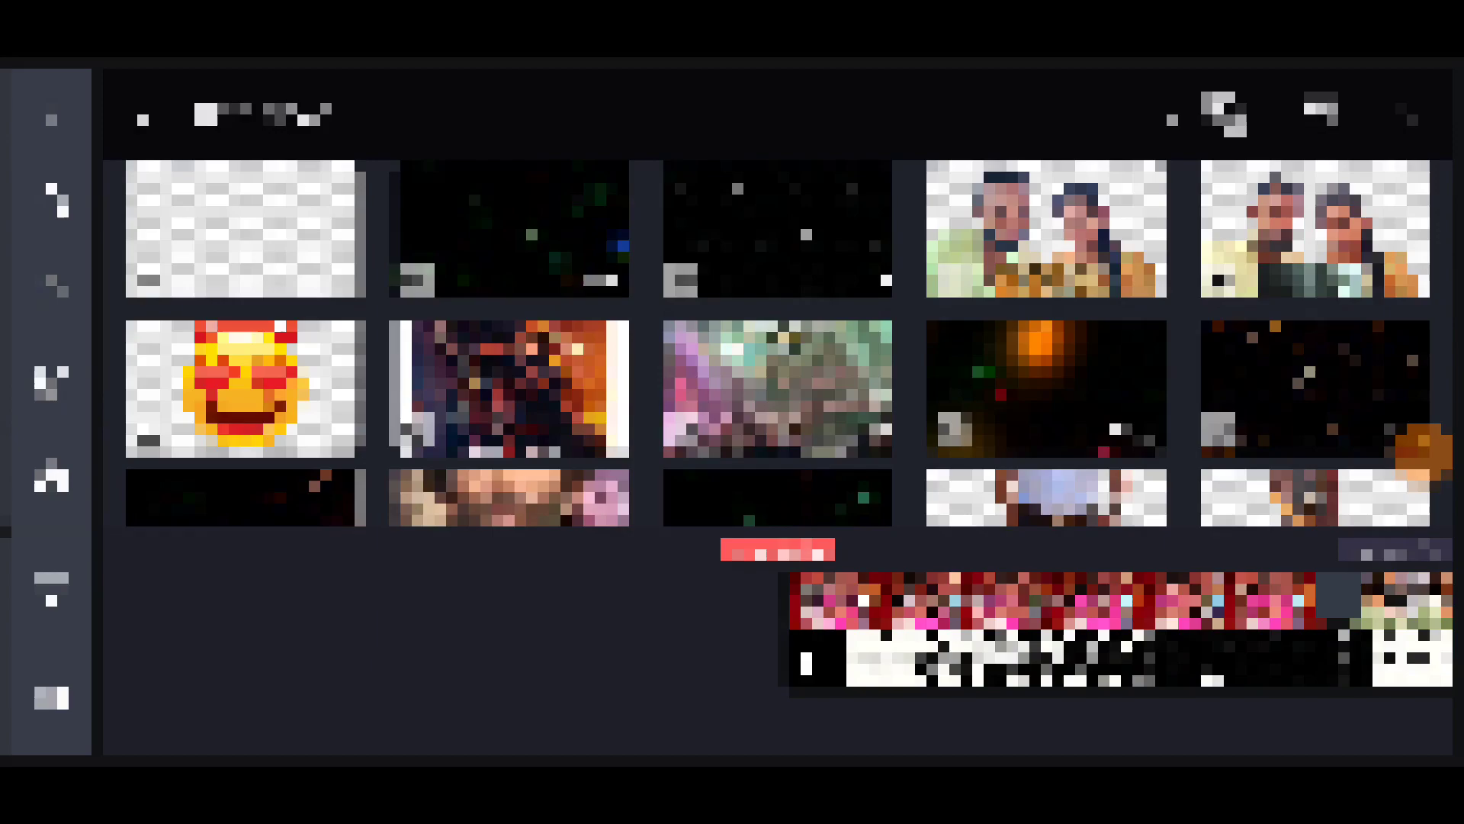
Add Border png image (1).png as a full-frame layer
click(1316, 389)
click(1396, 213)
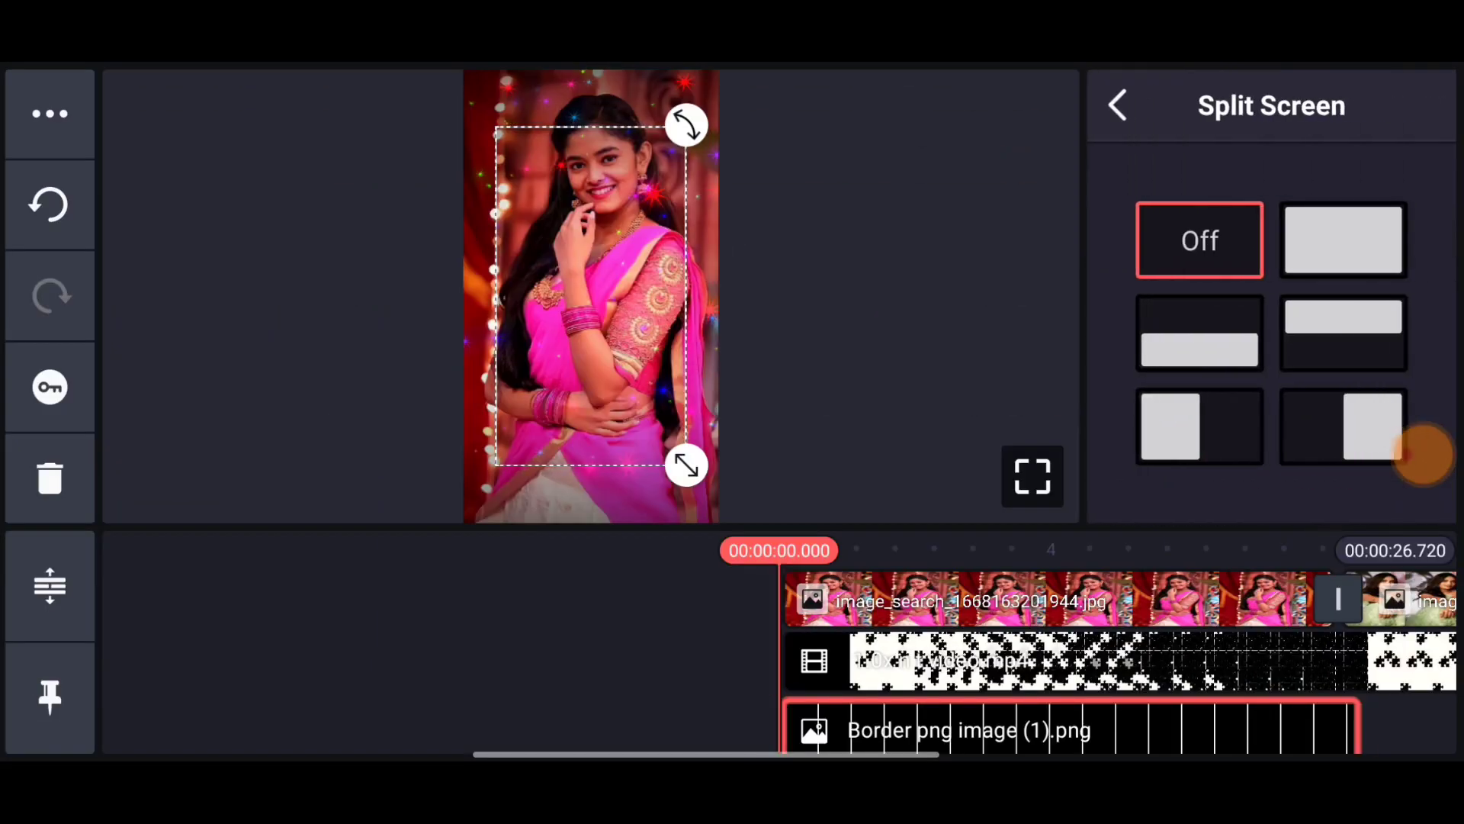
click(1343, 240)
click(1118, 106)
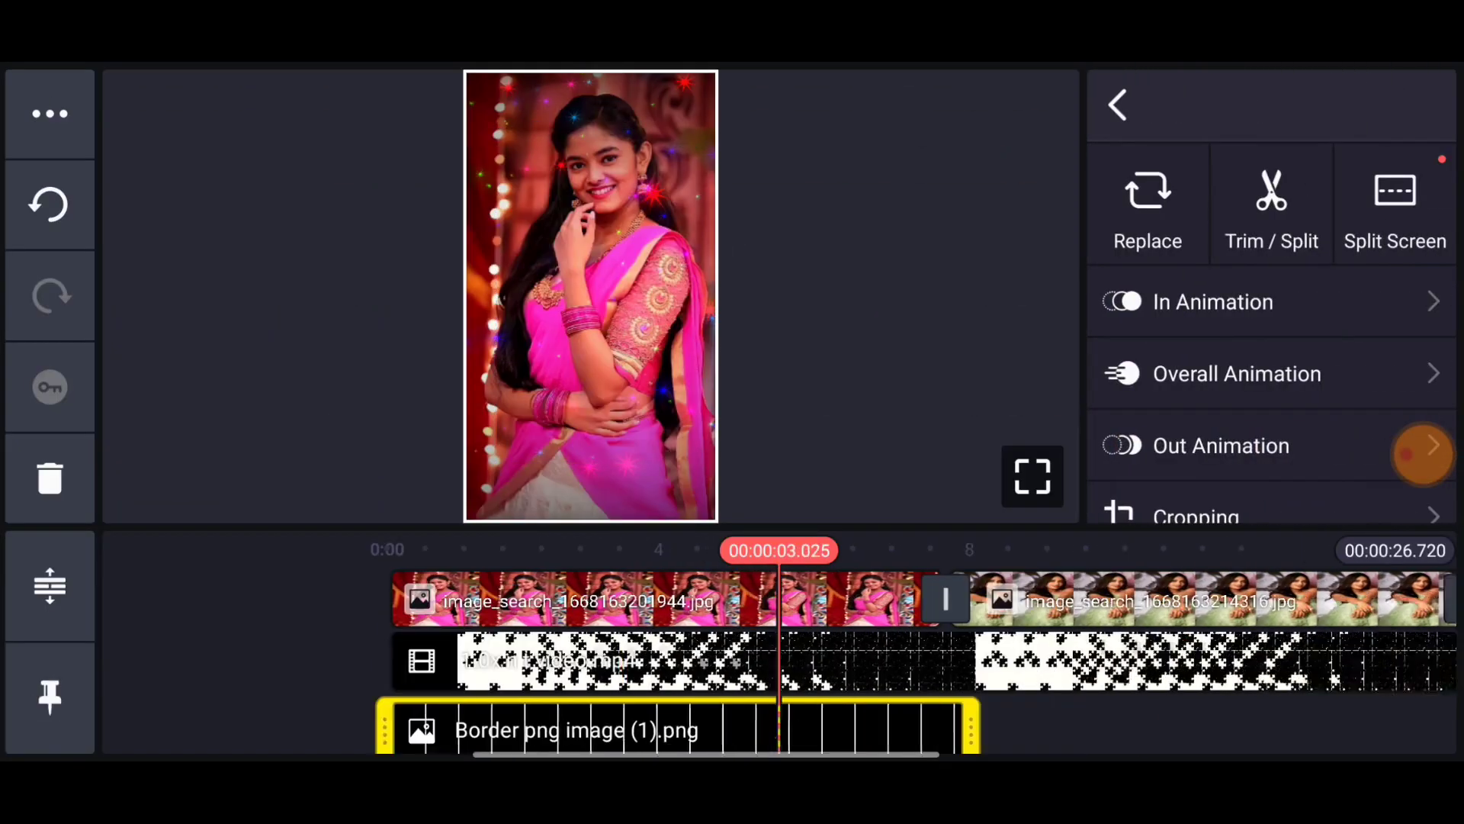
drag(1258, 658, 172, 657)
Stretch the border layer to the slideshow's 26.7-second end
drag(901, 726, 1454, 727)
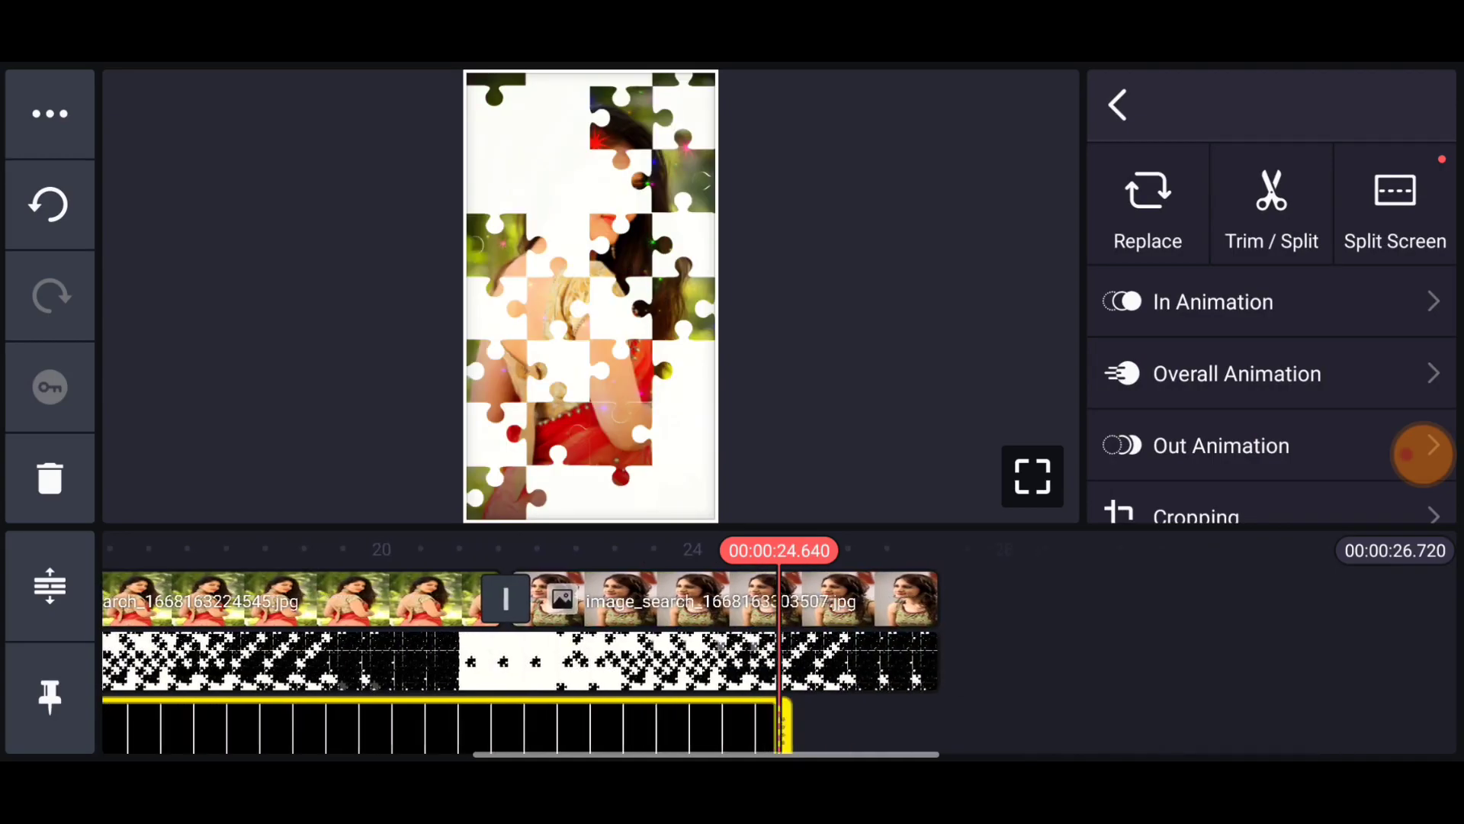
drag(343, 657, 1373, 658)
click(457, 664)
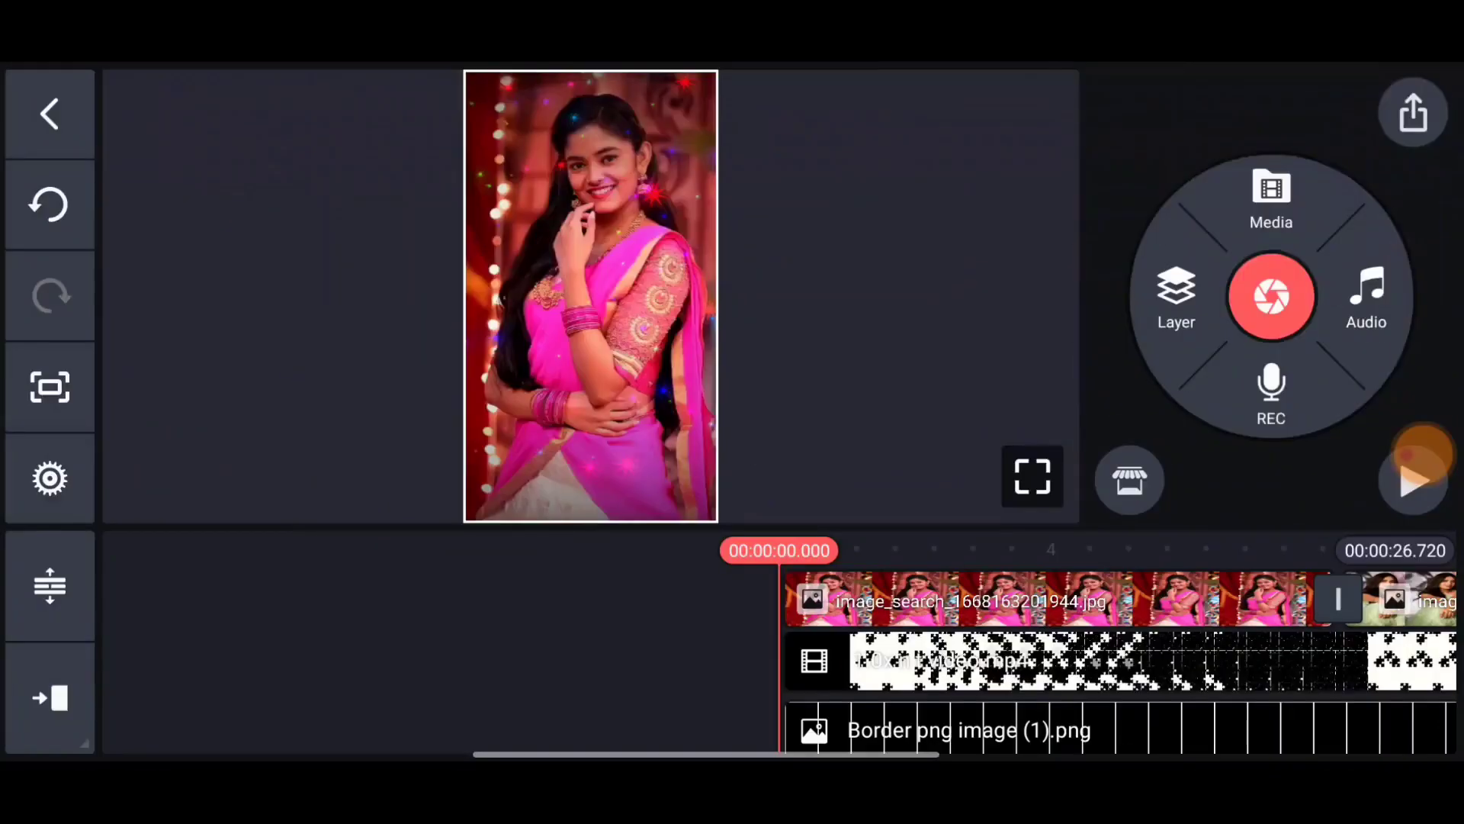
scroll(1270, 298, down, 5)
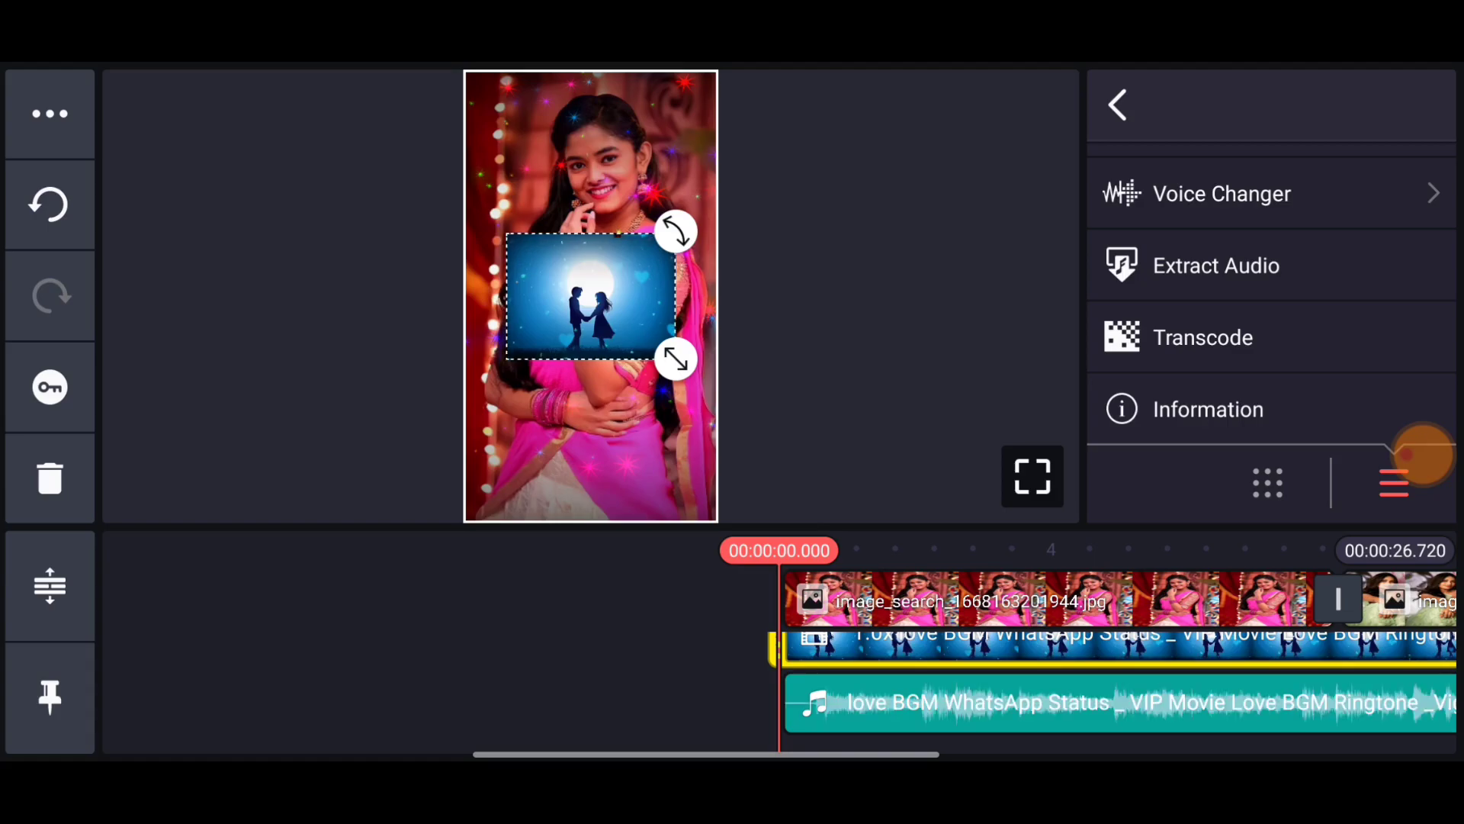
click(50, 479)
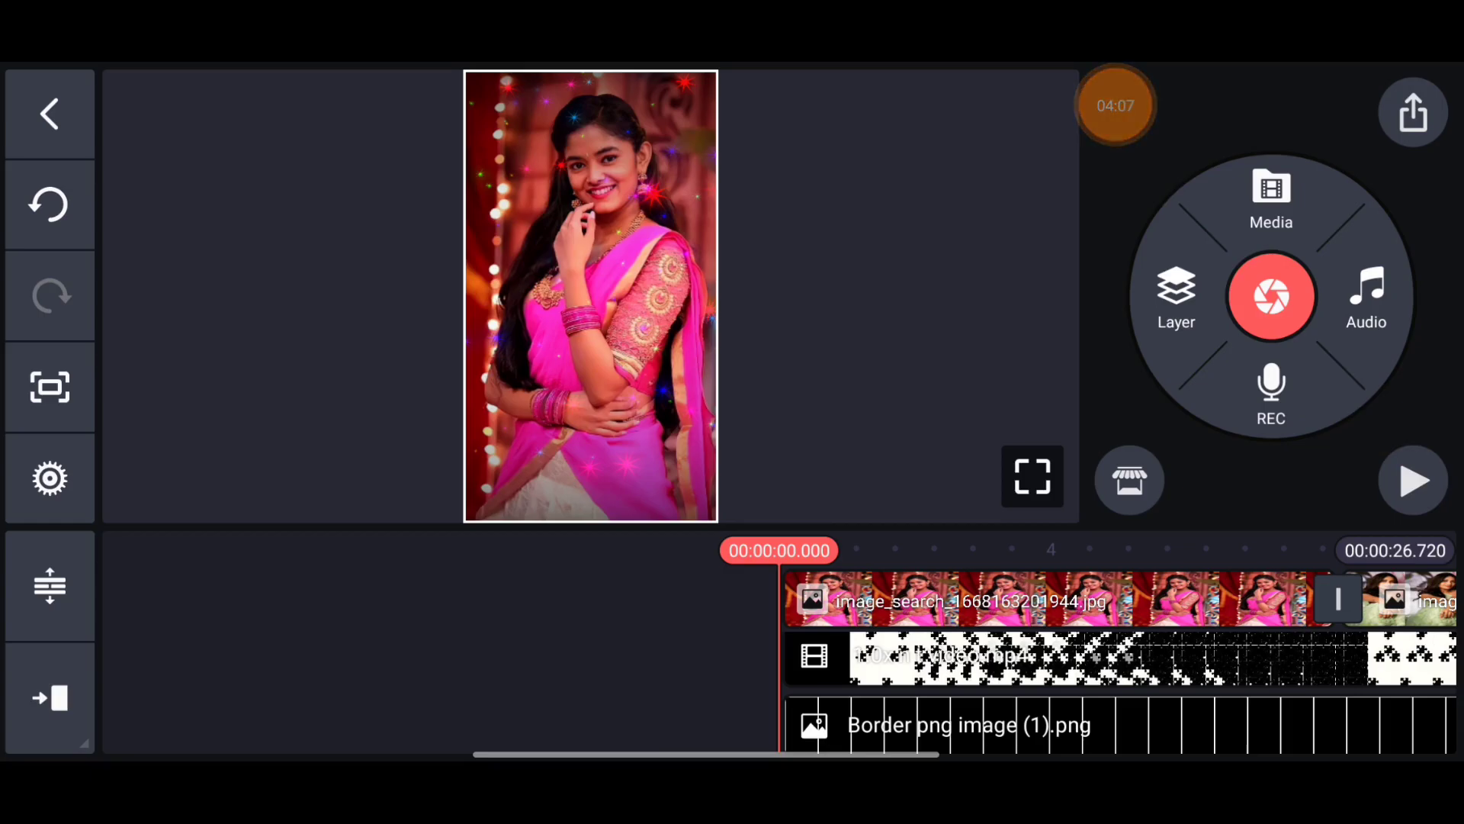
Preview the finished puzzle slideshow from the start, scrub back, and go to Save and Share
click(1413, 480)
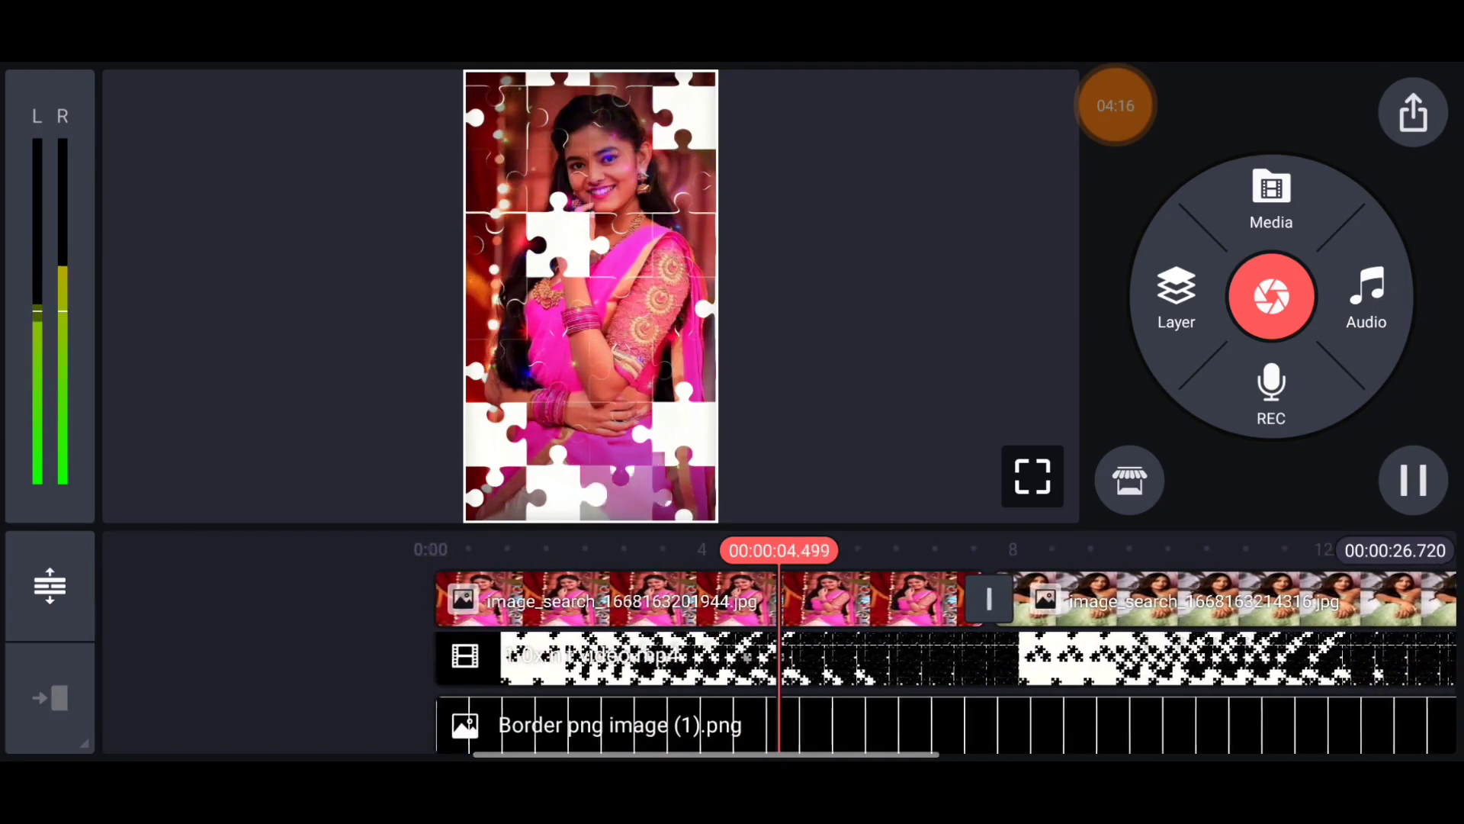
drag(801, 607, 942, 607)
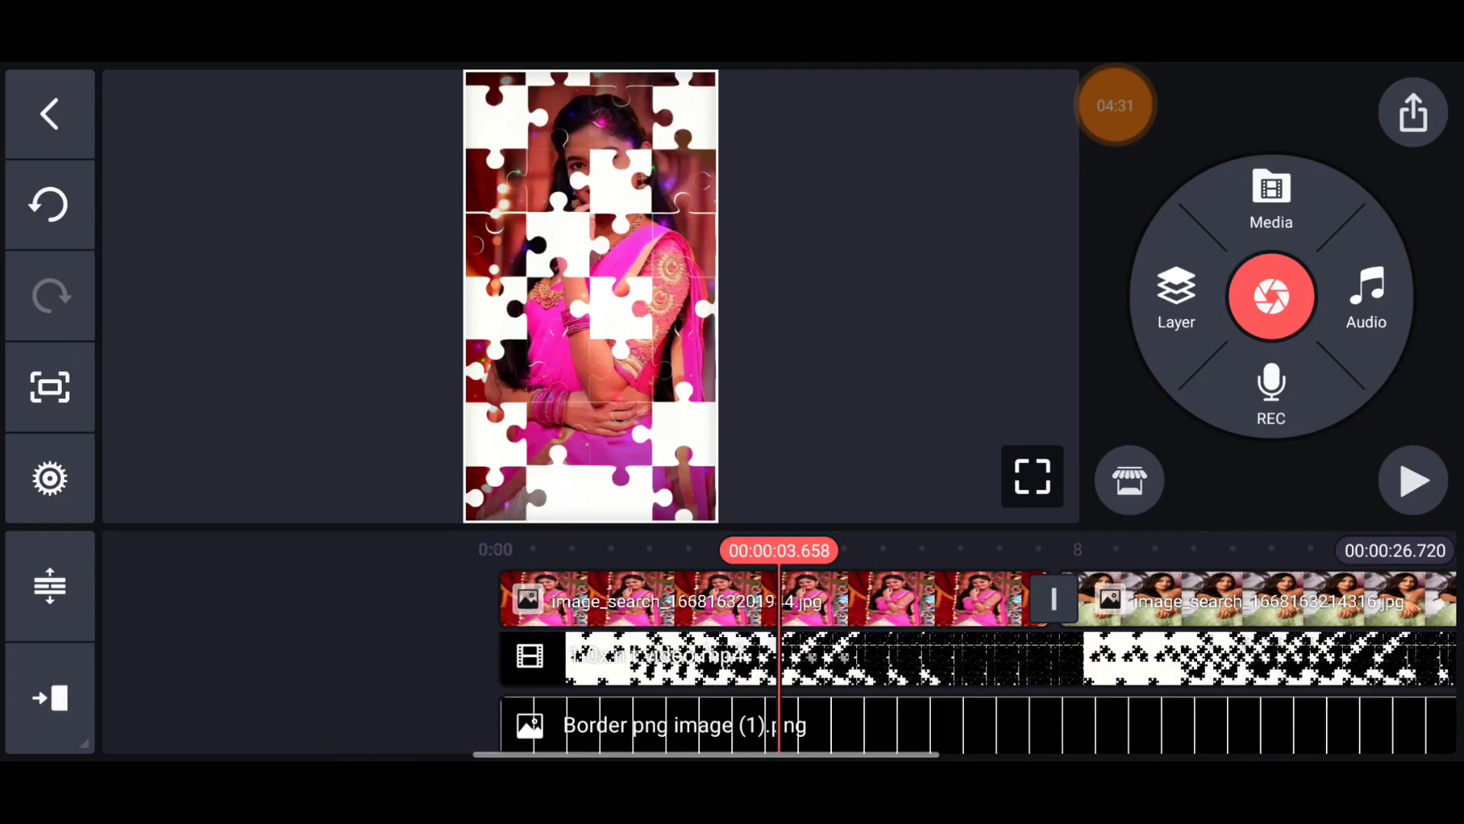
drag(801, 607, 1067, 607)
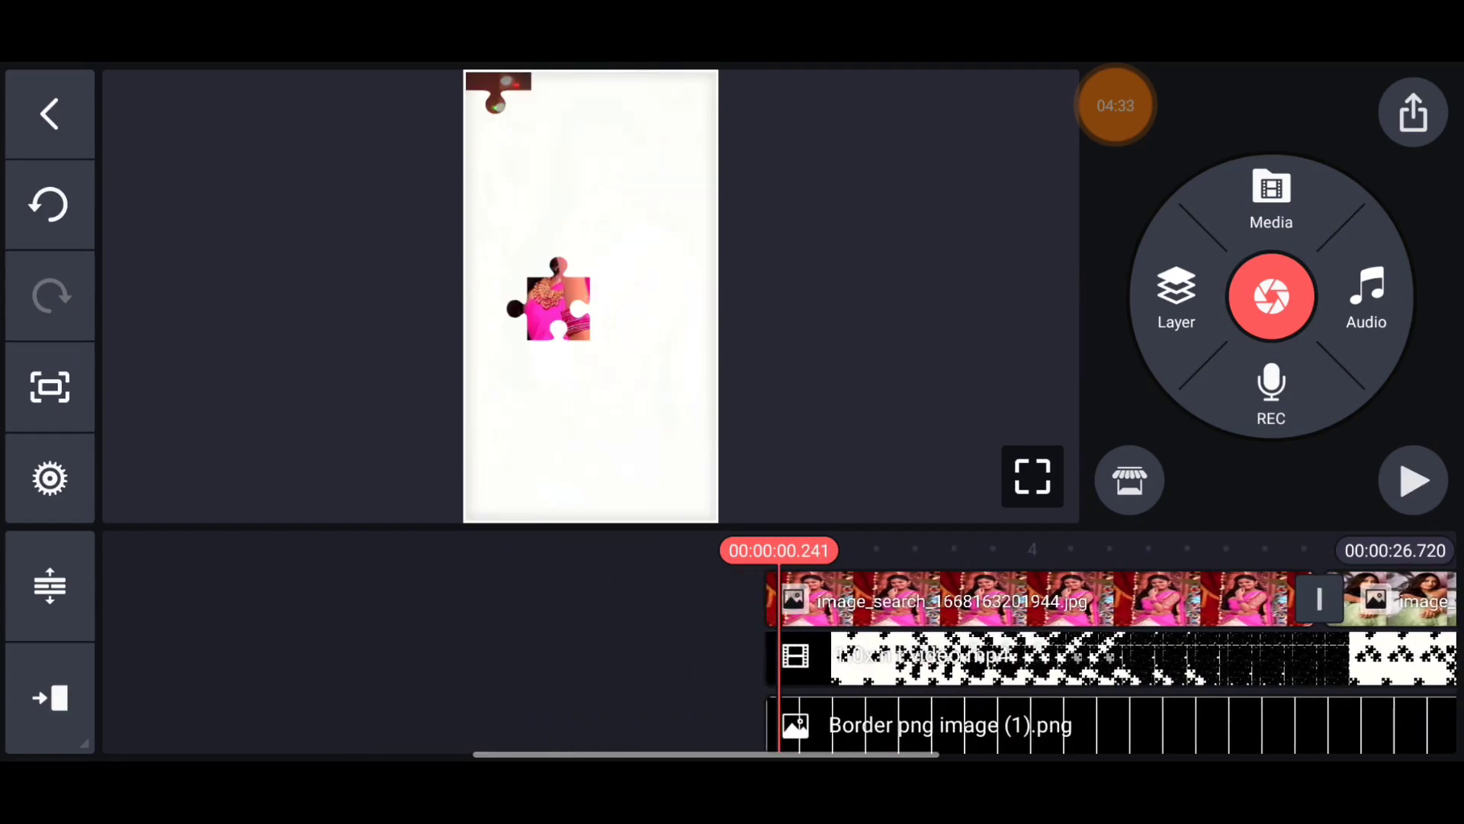
click(1413, 112)
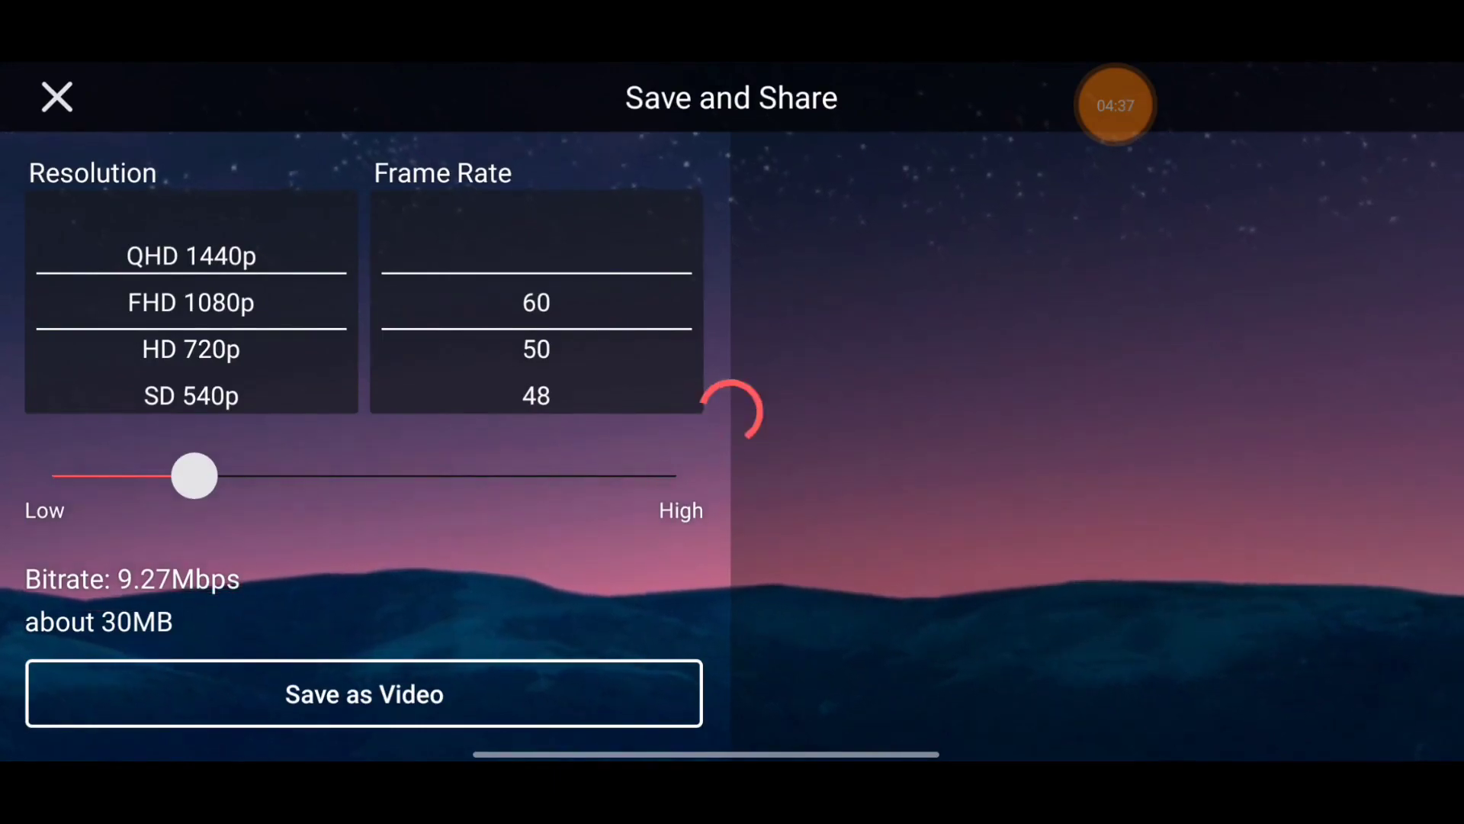
Save the slideshow as an FHD 1080p, 60 fps video
click(363, 693)
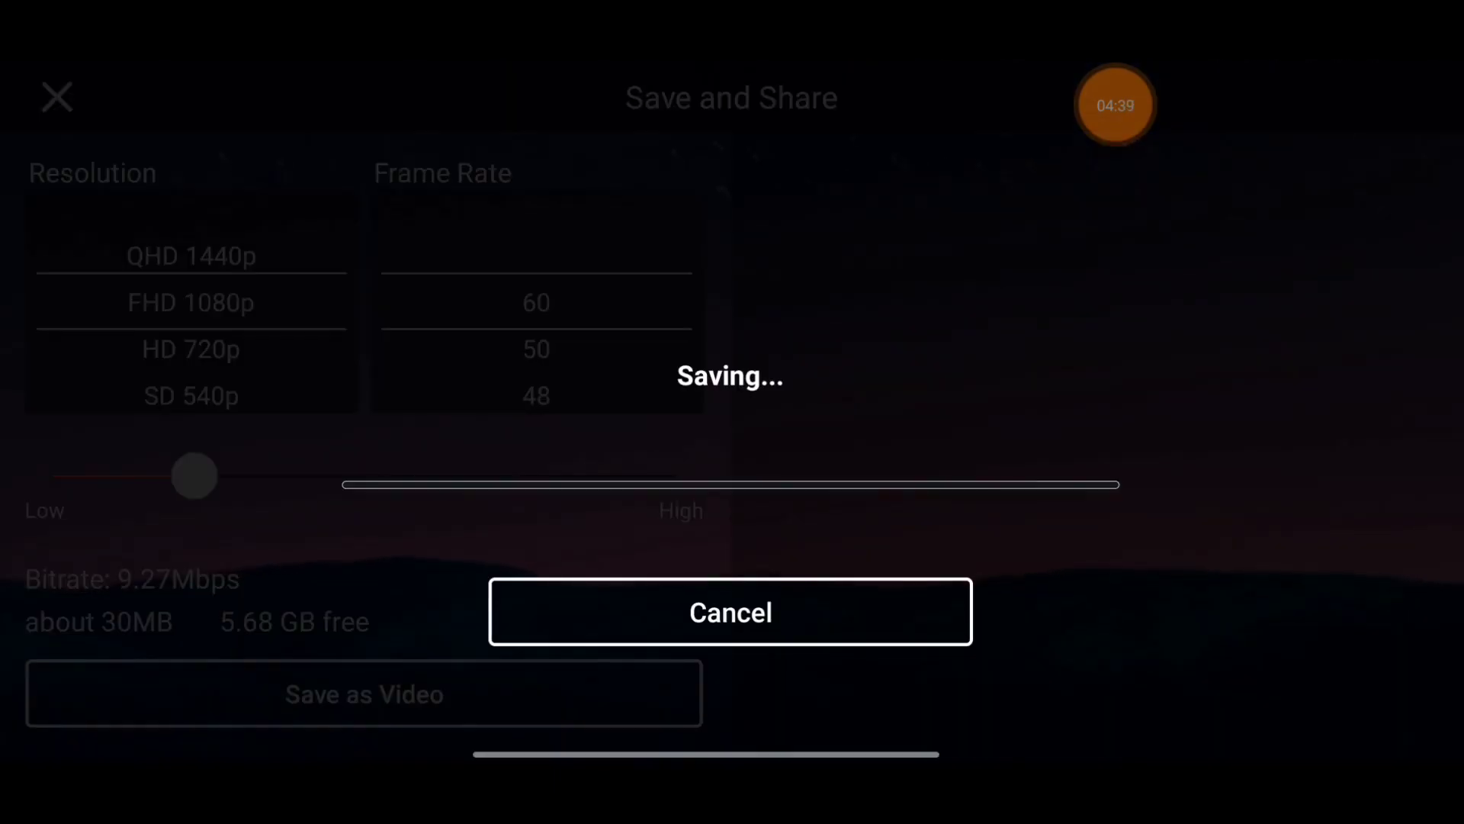